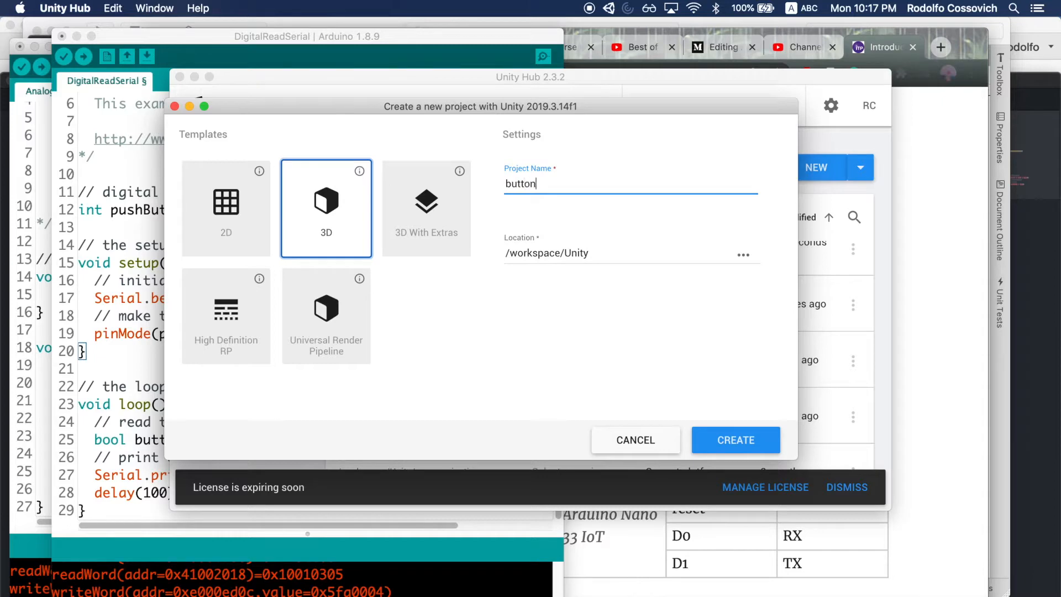
- Name the 3D project "Prototype 0 - InterfaceLab 2020" and create it in the /workspace/Unity location
{"action": "type", "text": "- InterfaceLab 2020"}
{"action": "double_click", "coordinate": [517, 182]}
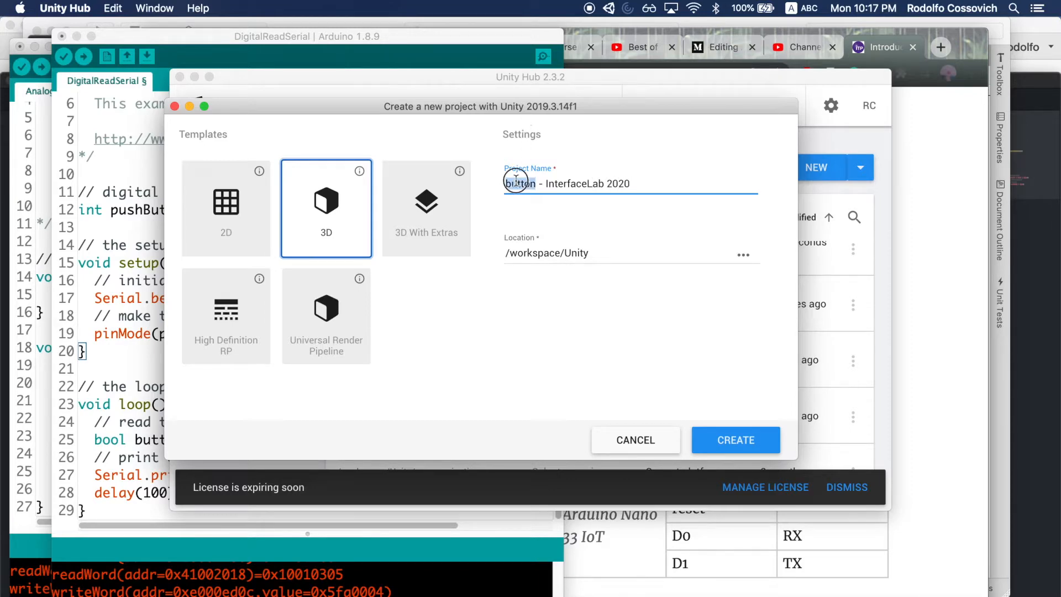
{"action": "type", "text": "Prototype"}
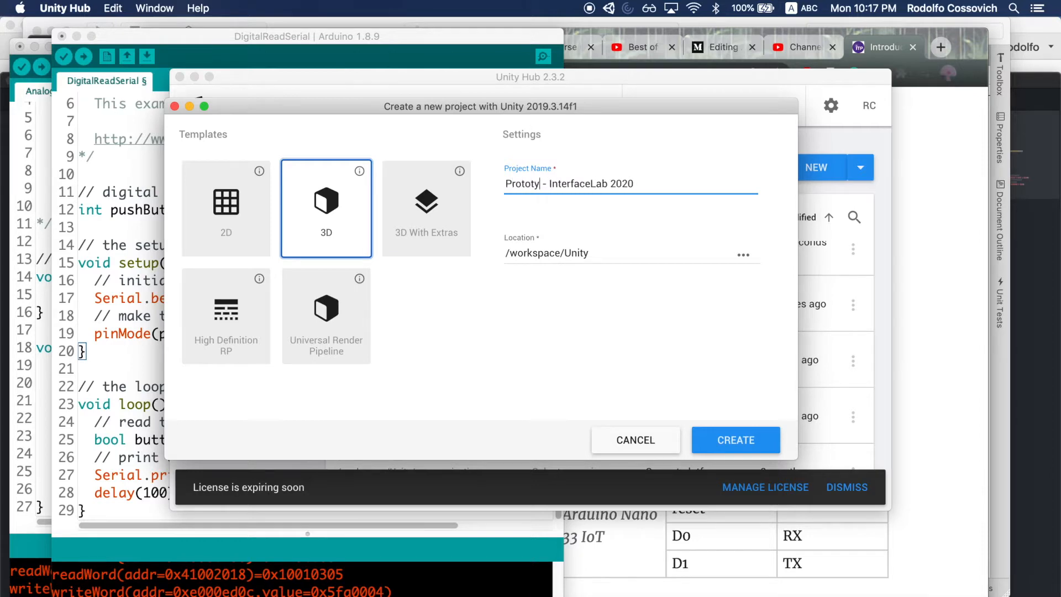
{"action": "type", "text": " 0"}
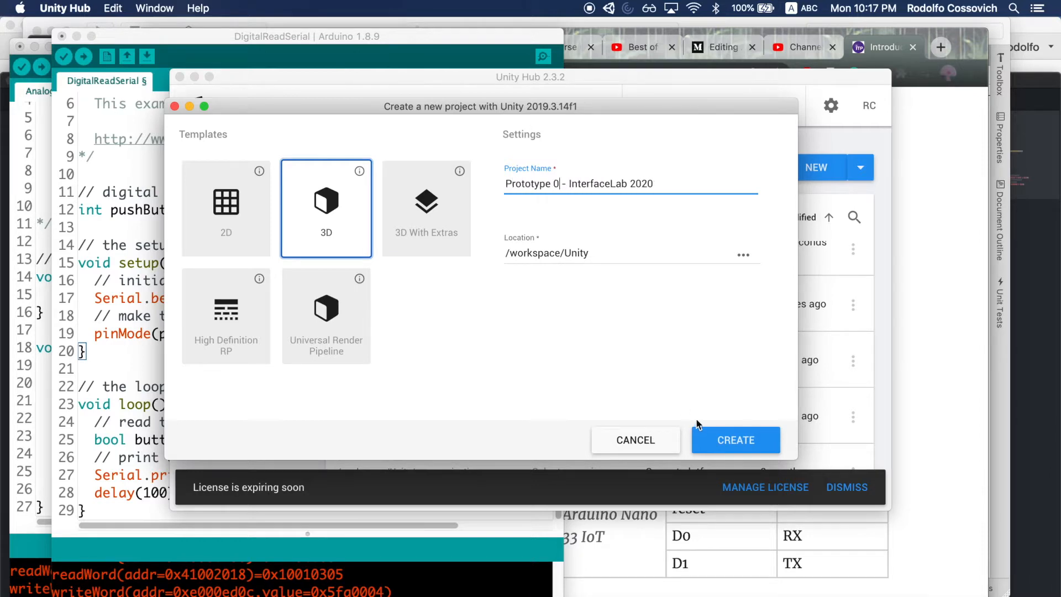
{"action": "left_click", "coordinate": [746, 441]}
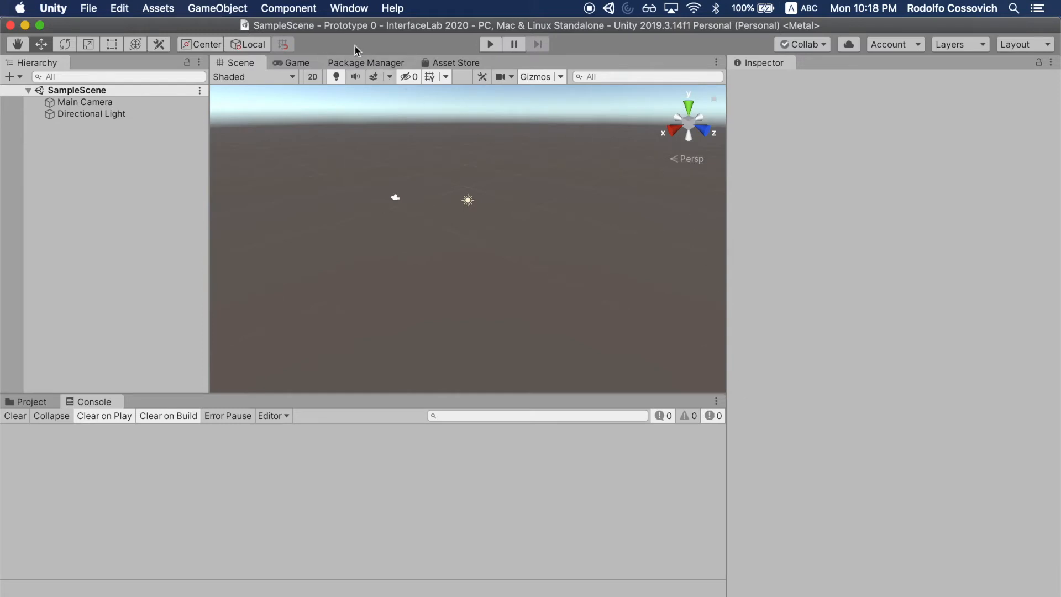
- Search the Unity Asset Store for "ardity" from within the editor
{"action": "left_click", "coordinate": [341, 6]}
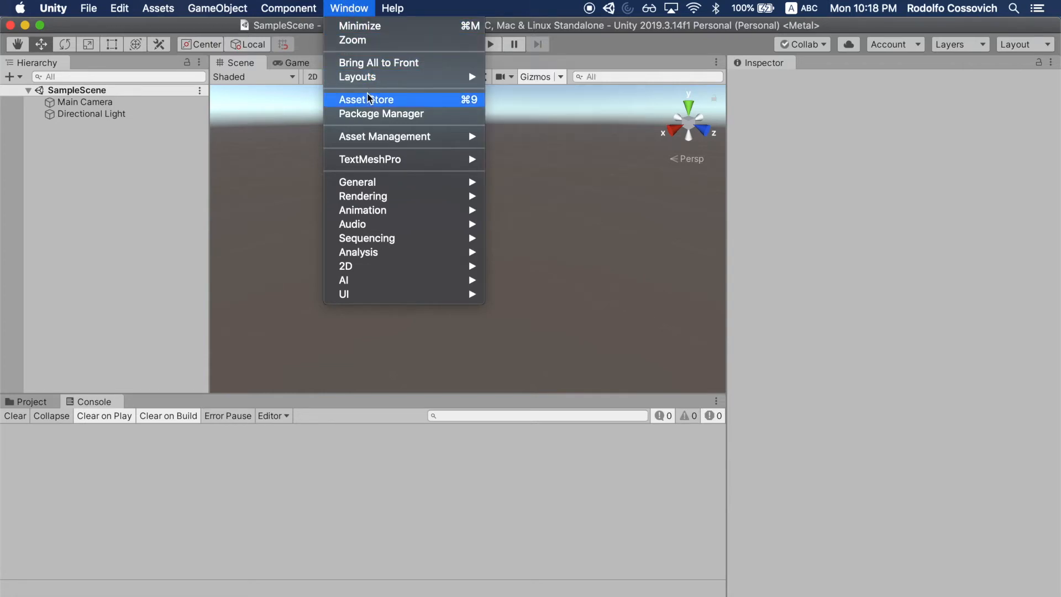
{"action": "left_click", "coordinate": [368, 98]}
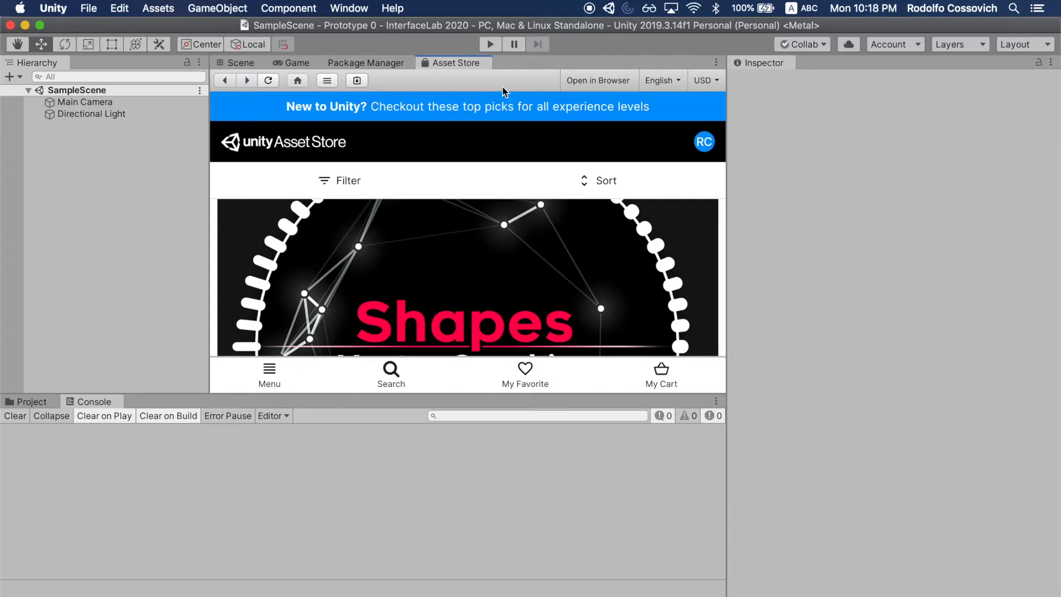
{"action": "left_click", "coordinate": [390, 374]}
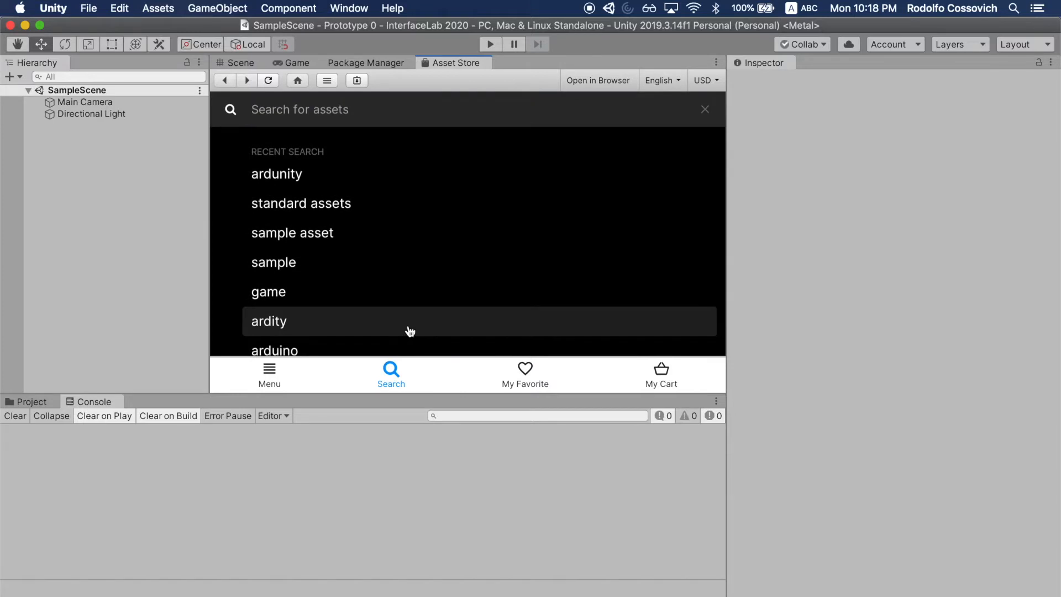
{"action": "type", "text": "ar"}
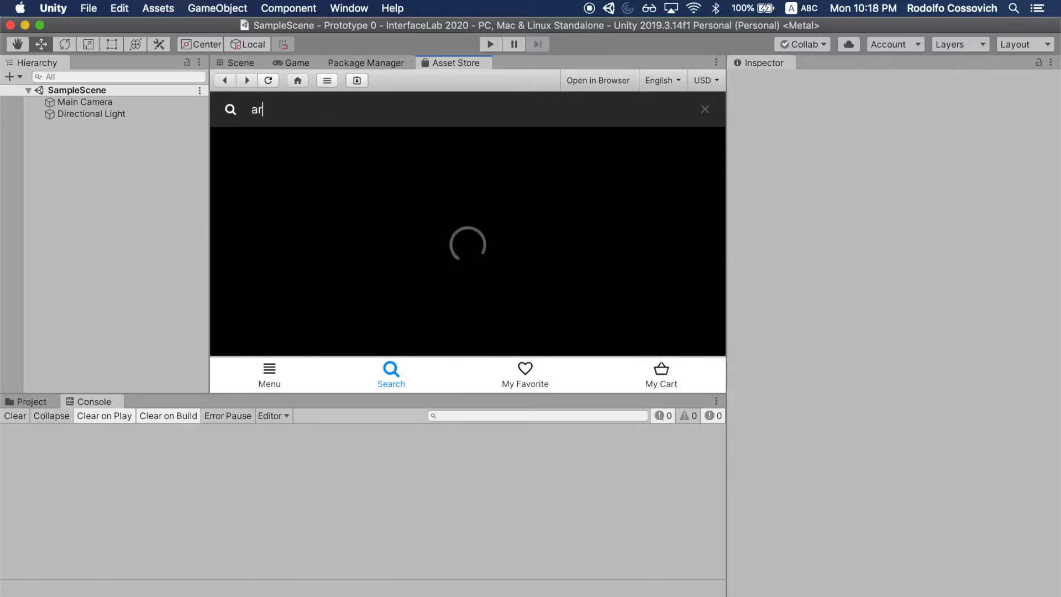
{"action": "type", "text": "dity"}
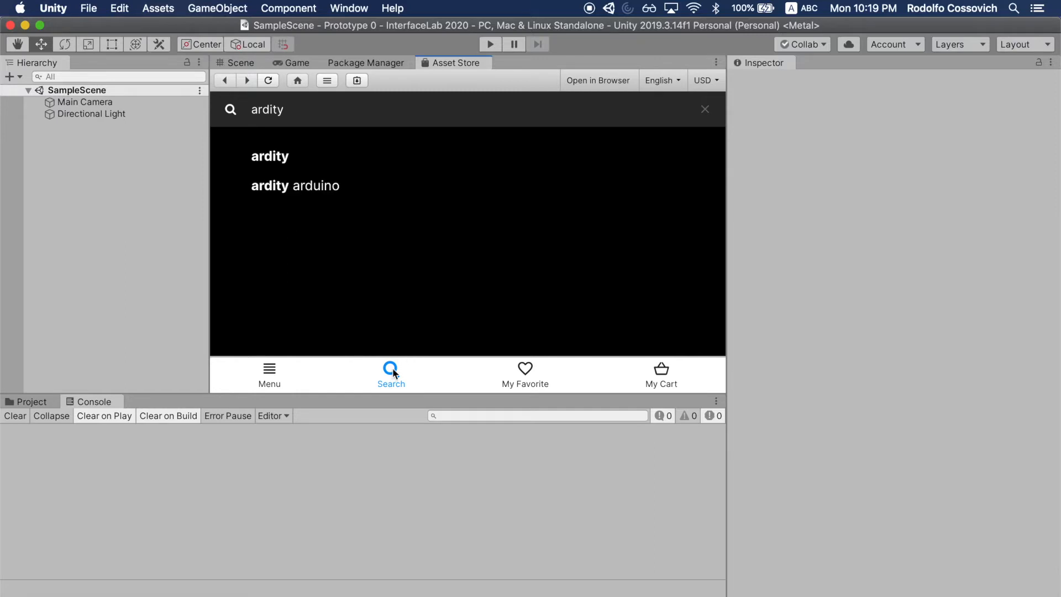
{"action": "left_click", "coordinate": [323, 155]}
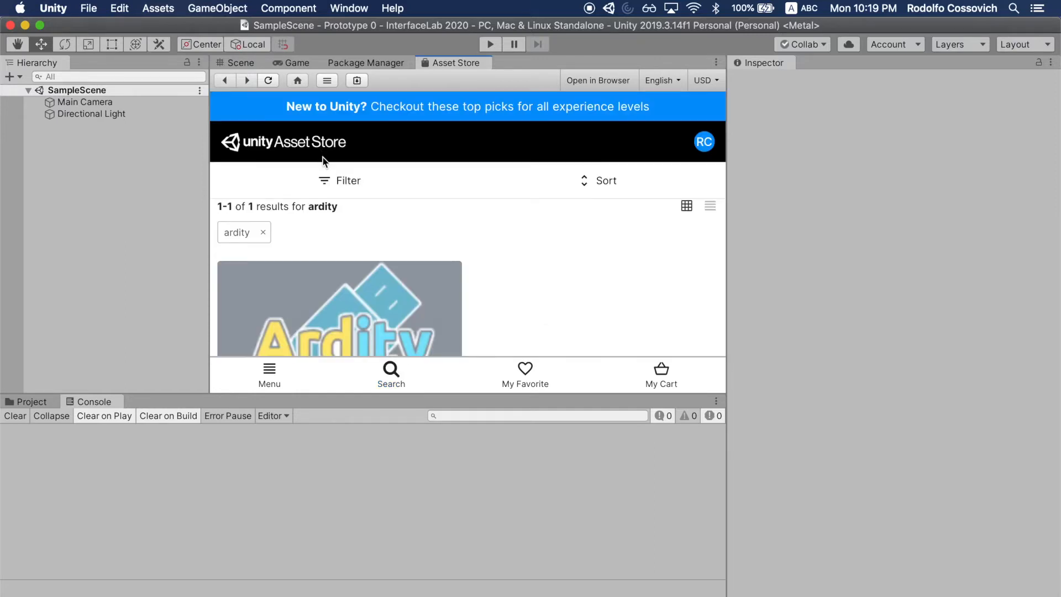
- Open the page of the free Ardity Arduino communication asset and import the complete package into the project
{"action": "scroll", "coordinate": [432, 283], "scroll_direction": "down", "scroll_amount": 3}
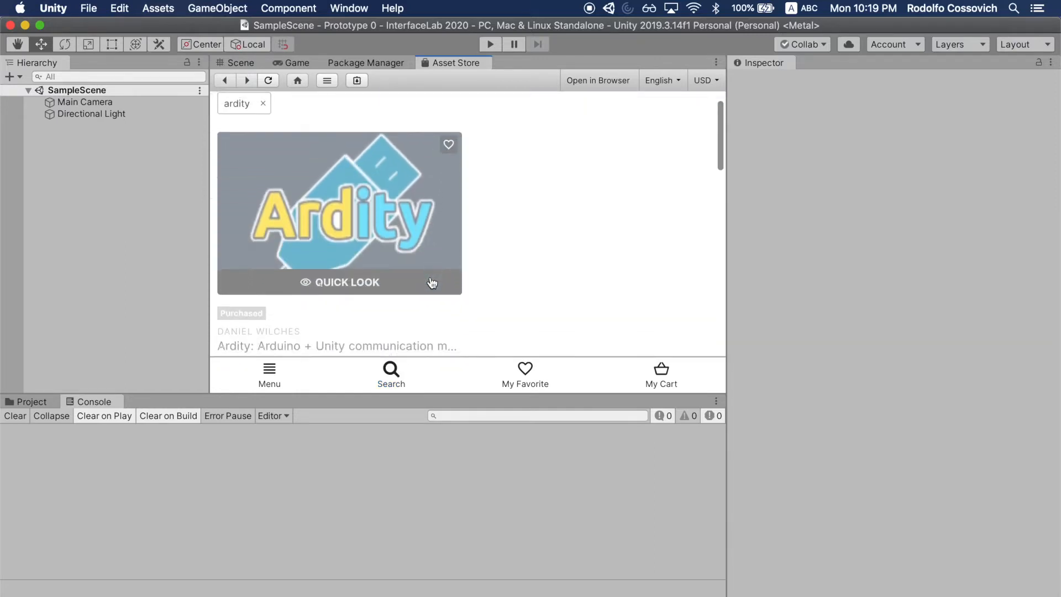
{"action": "scroll", "coordinate": [431, 283], "scroll_direction": "down", "scroll_amount": 2}
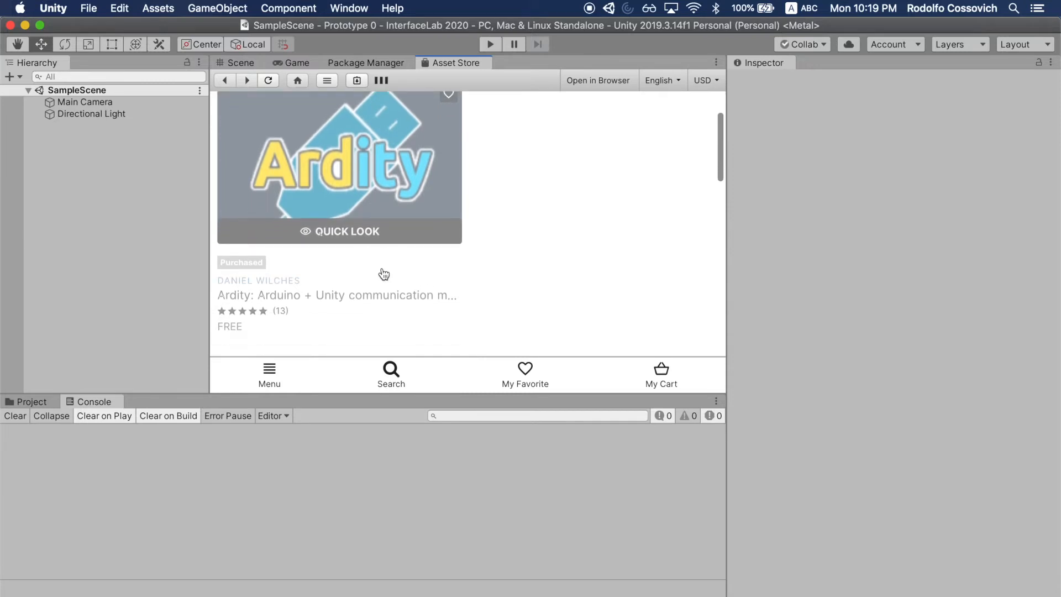
{"action": "left_click", "coordinate": [384, 274]}
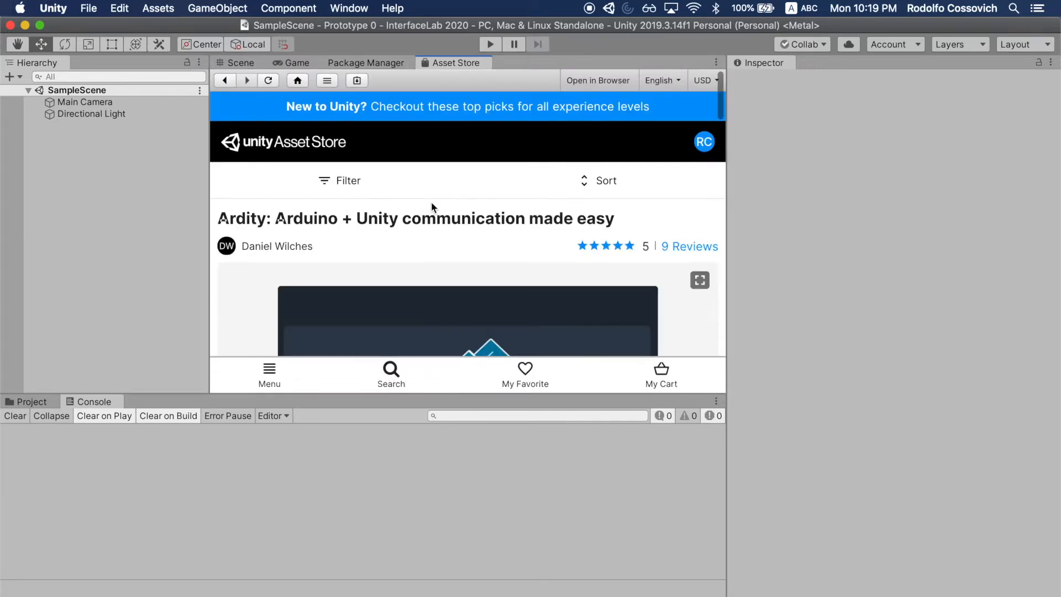
{"action": "scroll", "coordinate": [431, 206], "scroll_direction": "down", "scroll_amount": 3}
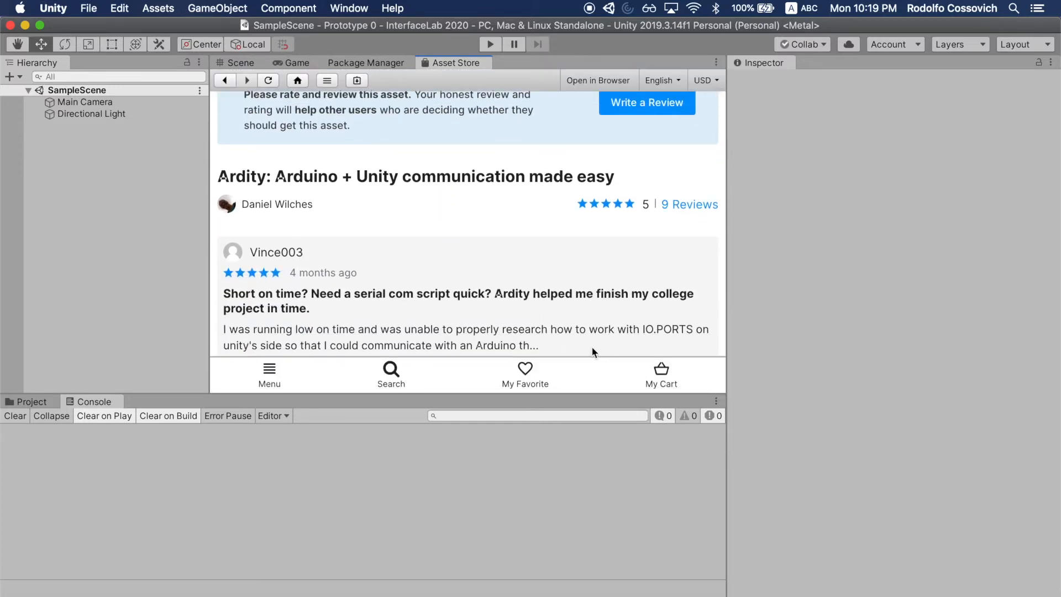
{"action": "scroll", "coordinate": [537, 236], "scroll_direction": "down", "scroll_amount": 1}
{"action": "scroll", "coordinate": [536, 241], "scroll_direction": "down", "scroll_amount": 8}
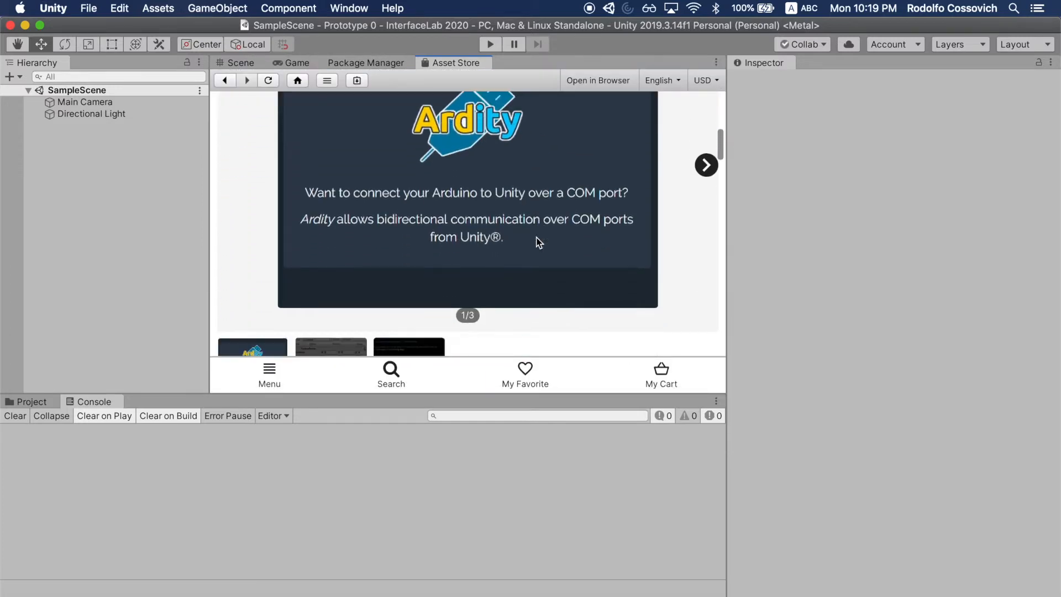
{"action": "scroll", "coordinate": [537, 244], "scroll_direction": "down", "scroll_amount": 1}
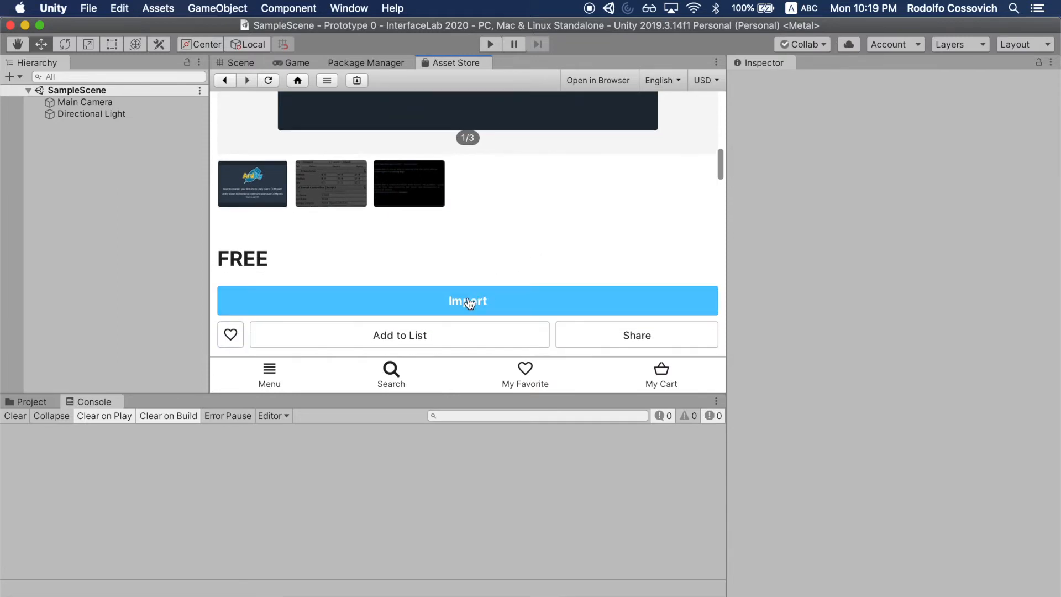
{"action": "left_click", "coordinate": [496, 301]}
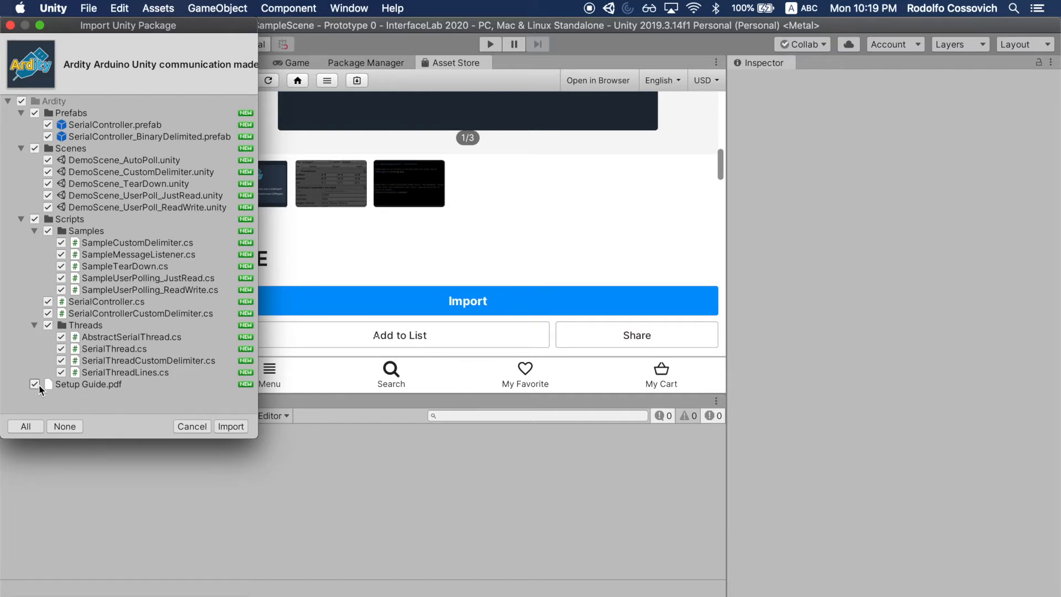
{"action": "left_click", "coordinate": [233, 427]}
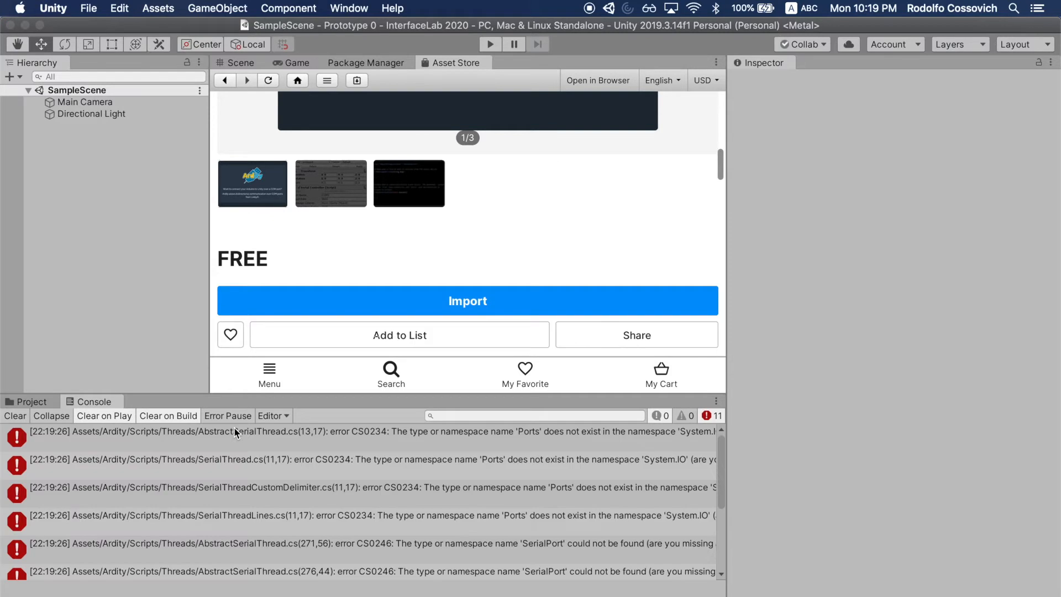
- Open the Player settings from the build settings and move their window clear of the Build Settings window
{"action": "left_click", "coordinate": [484, 586]}
{"action": "left_click", "coordinate": [123, 8]}
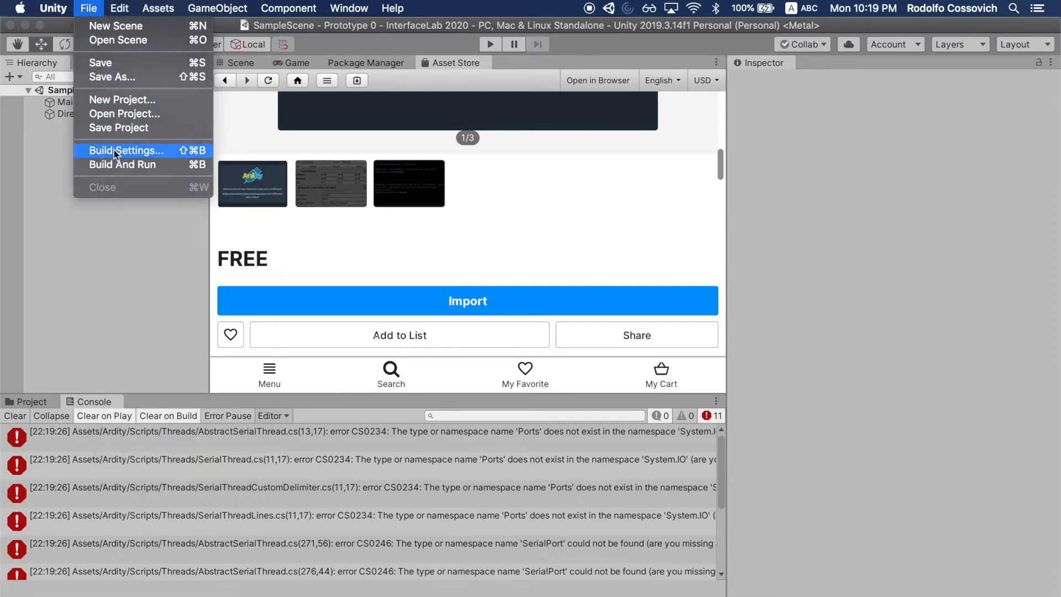
{"action": "left_click", "coordinate": [114, 147]}
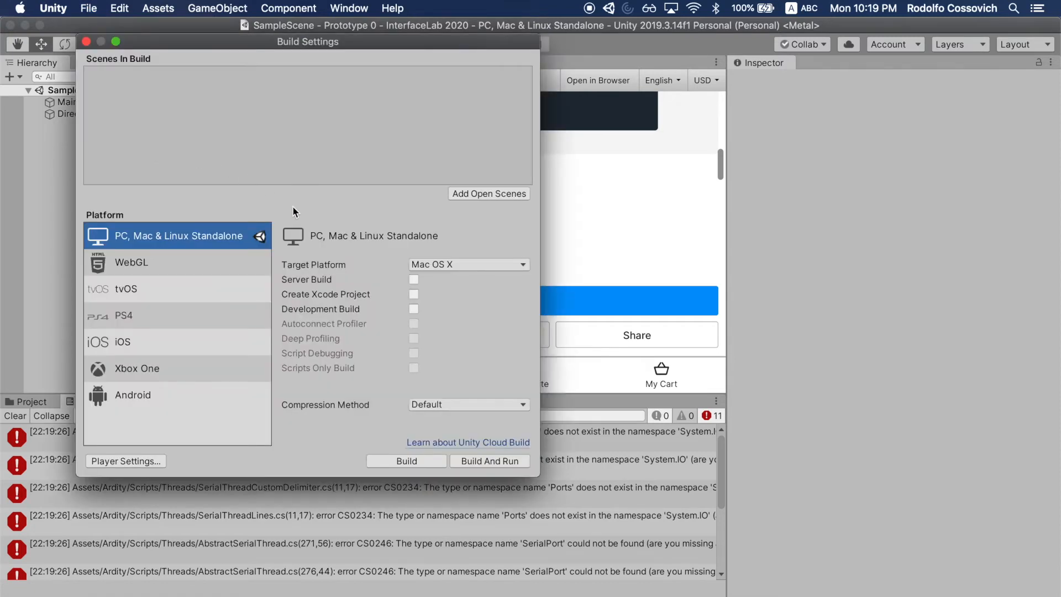
{"action": "left_click", "coordinate": [140, 461]}
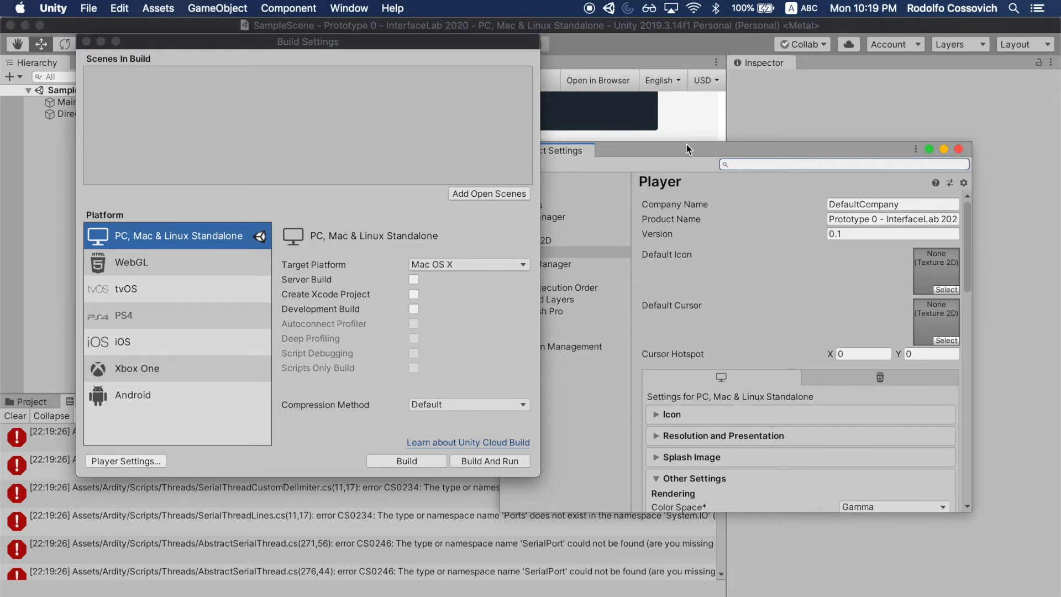
{"action": "left_click_drag", "start_coordinate": [642, 152], "coordinate": [699, 102]}
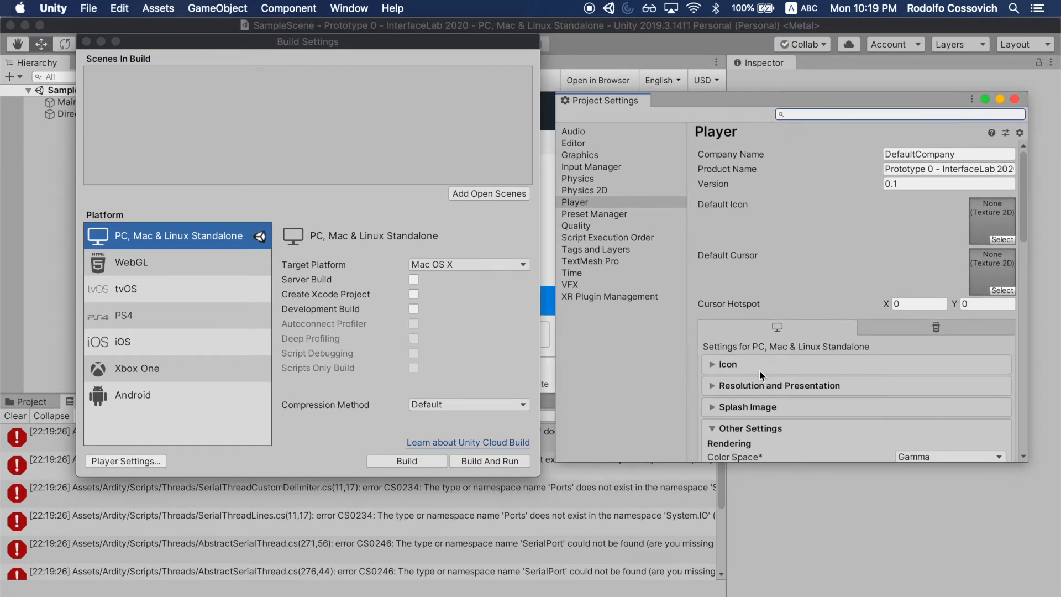
- Set the Api Compatibility Level in the Player configuration to .NET 4.x and close both settings windows
{"action": "scroll", "coordinate": [759, 362], "scroll_direction": "down", "scroll_amount": 10}
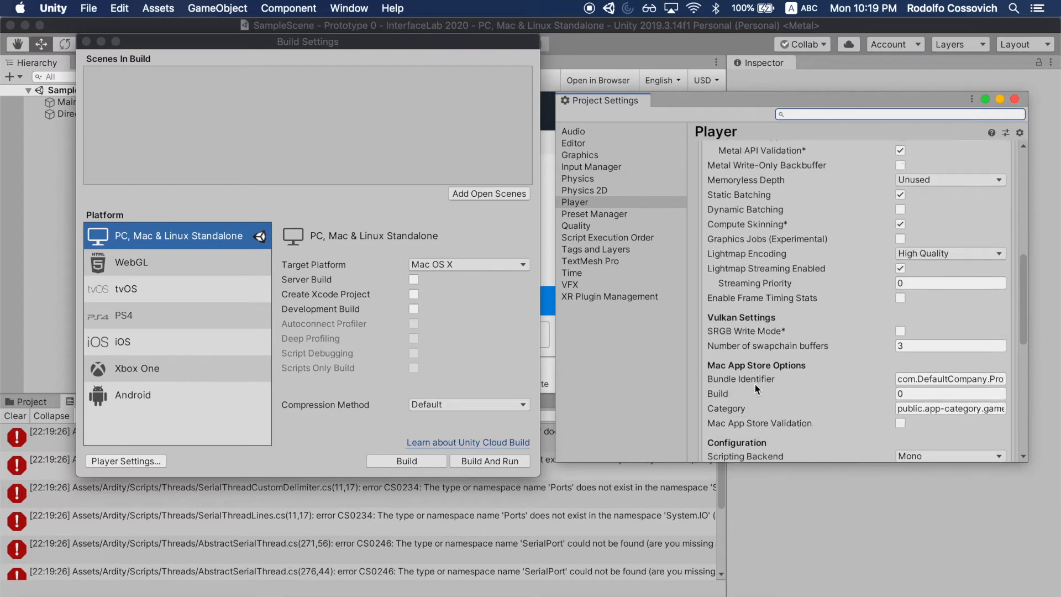
{"action": "scroll", "coordinate": [757, 388], "scroll_direction": "down", "scroll_amount": 10}
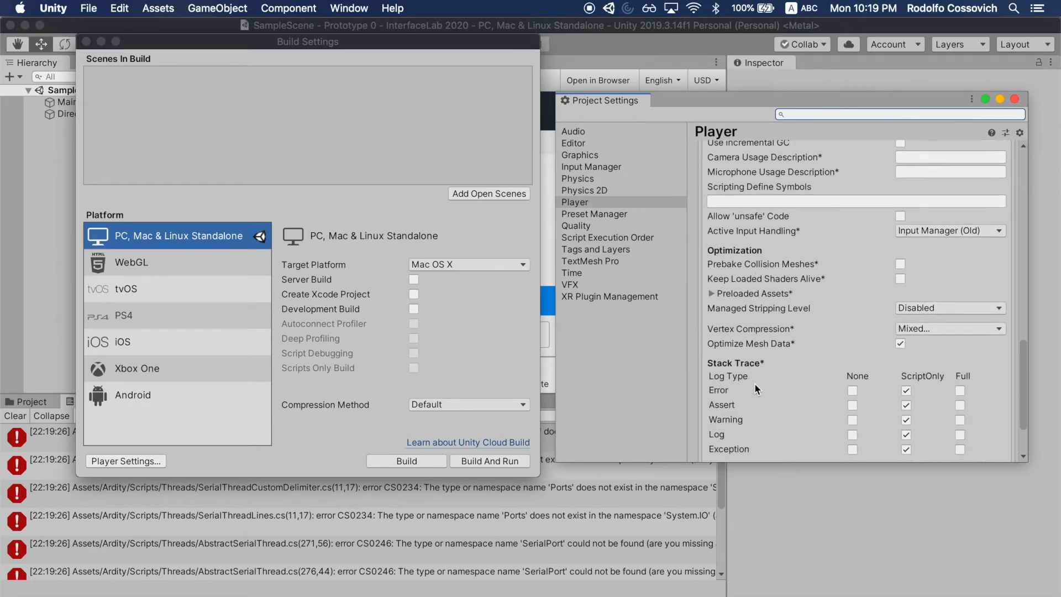
{"action": "scroll", "coordinate": [754, 388], "scroll_direction": "down", "scroll_amount": 5}
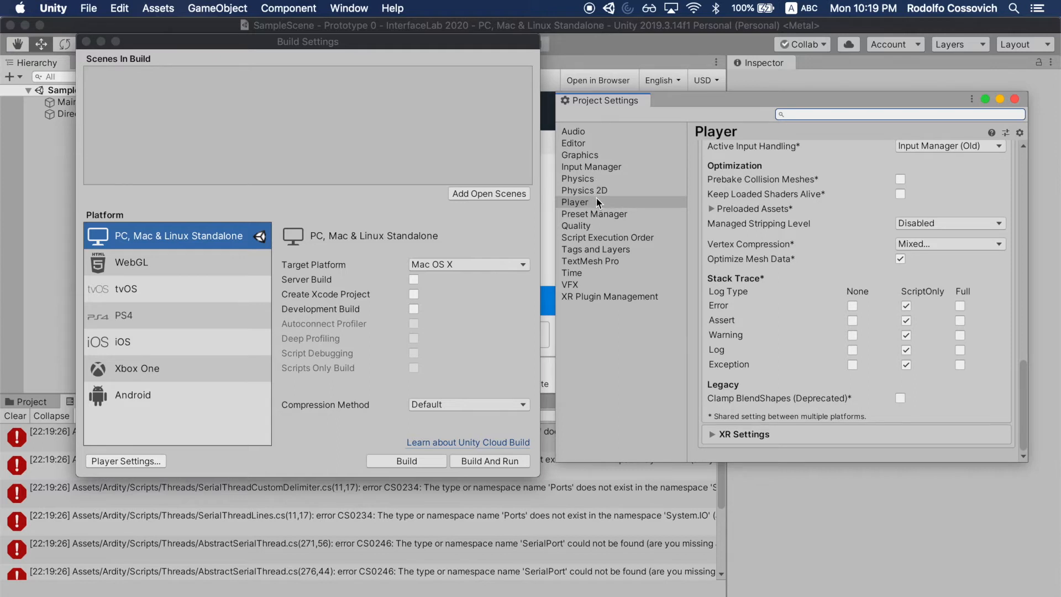
{"action": "scroll", "coordinate": [788, 246], "scroll_direction": "up", "scroll_amount": 5}
{"action": "scroll", "coordinate": [789, 247], "scroll_direction": "up", "scroll_amount": 2}
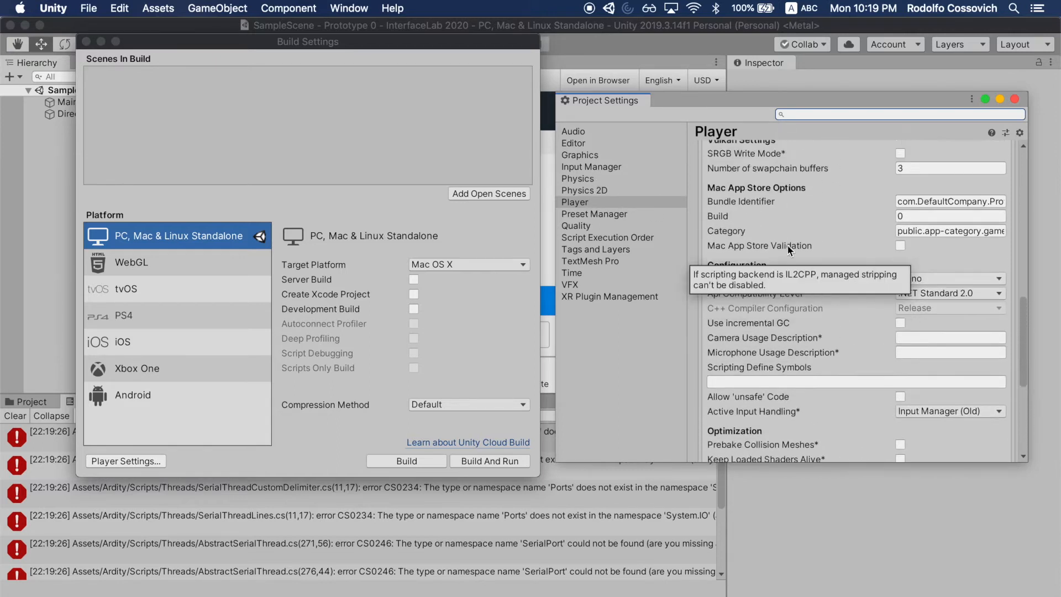
{"action": "left_click", "coordinate": [943, 295]}
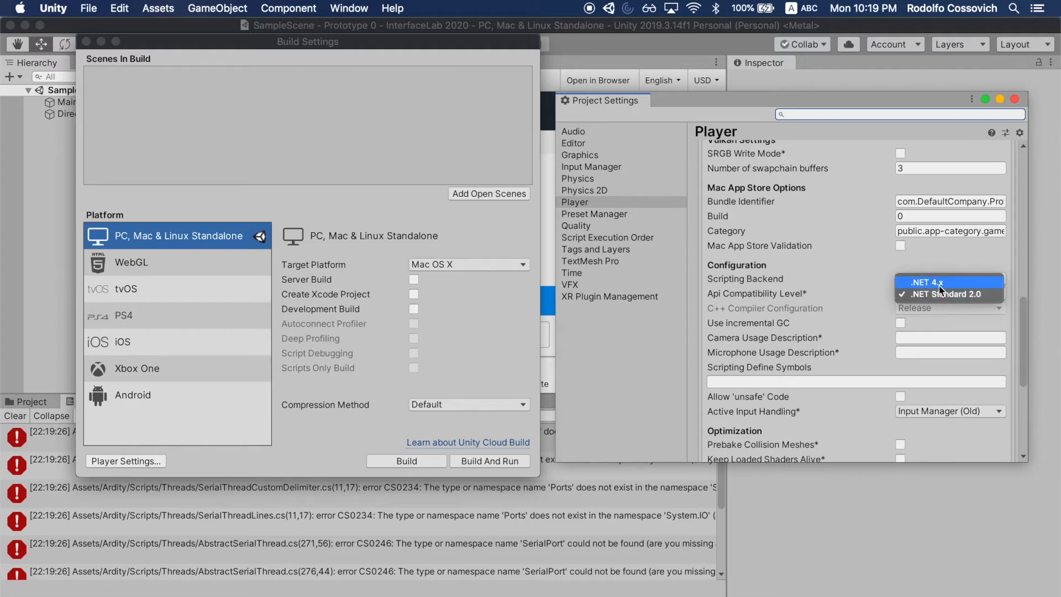
{"action": "left_click", "coordinate": [938, 281]}
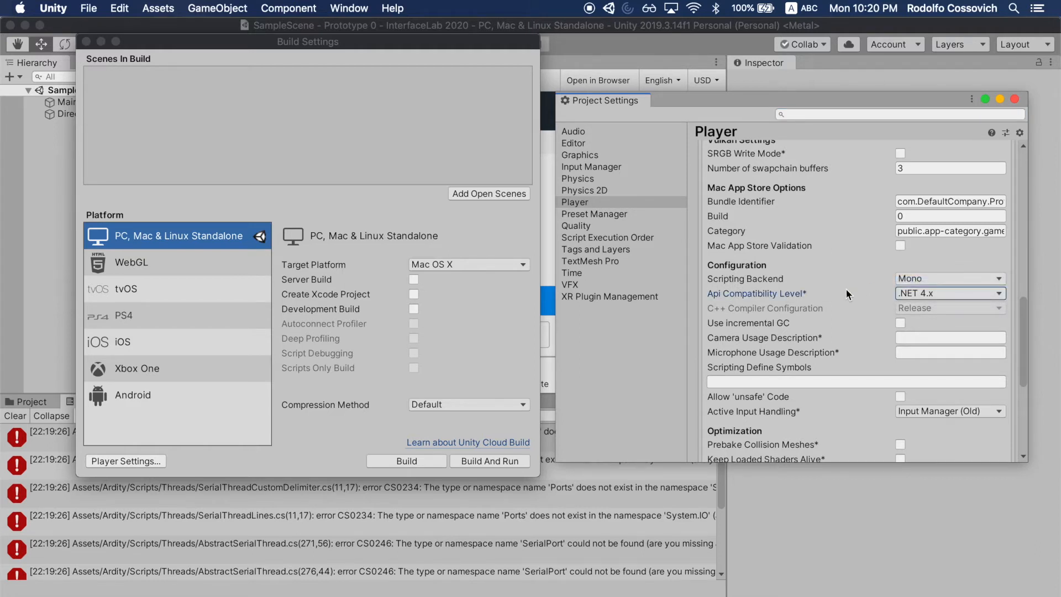
{"action": "left_click", "coordinate": [1016, 100]}
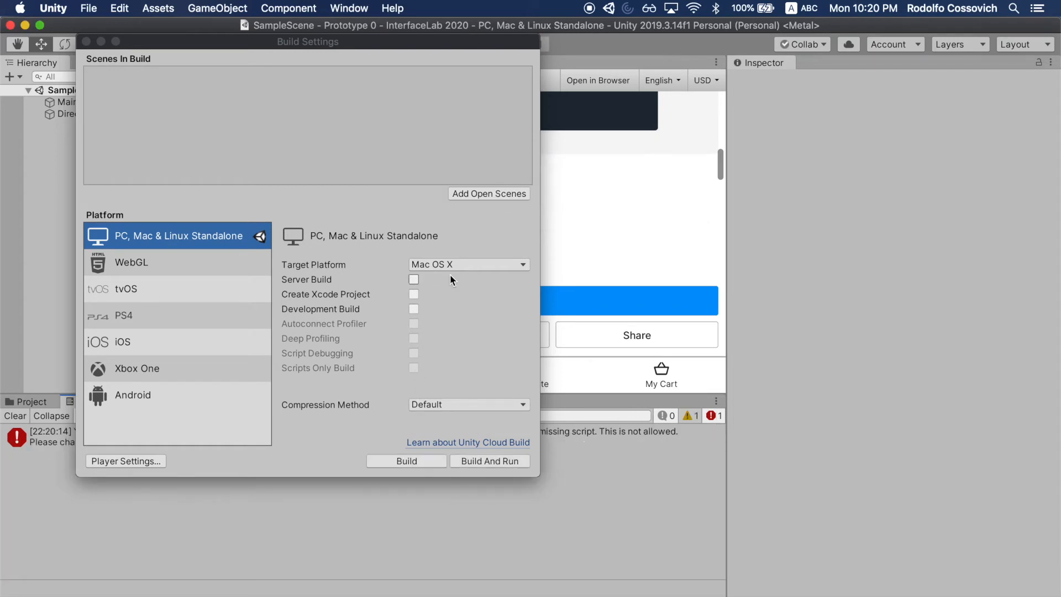
{"action": "left_click", "coordinate": [86, 42]}
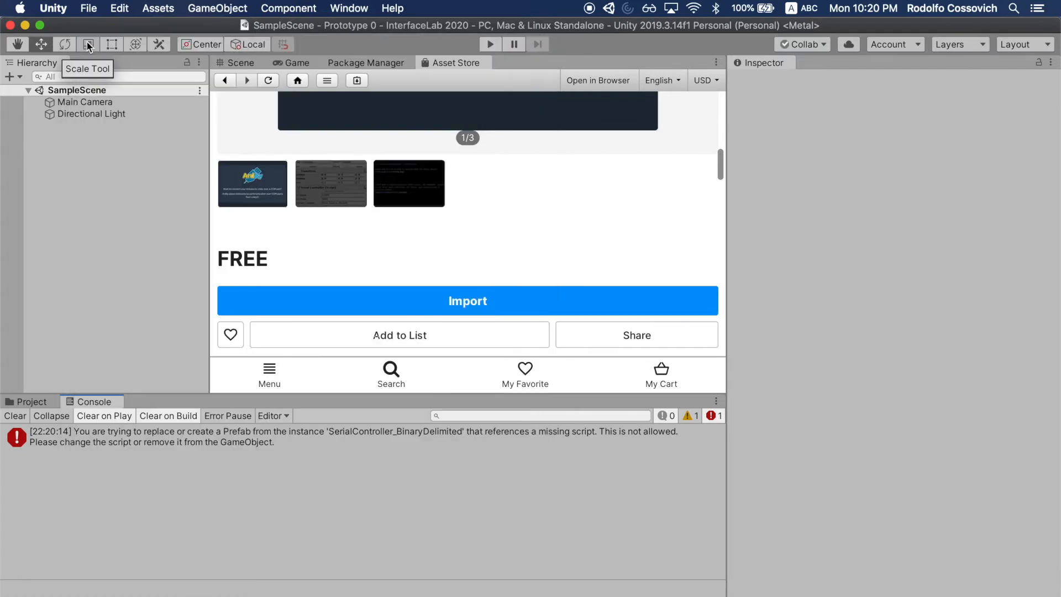
- Open the Setup Guide PDF from the project's Ardity assets folder for reading
{"action": "left_click", "coordinate": [105, 195]}
{"action": "left_click", "coordinate": [29, 403]}
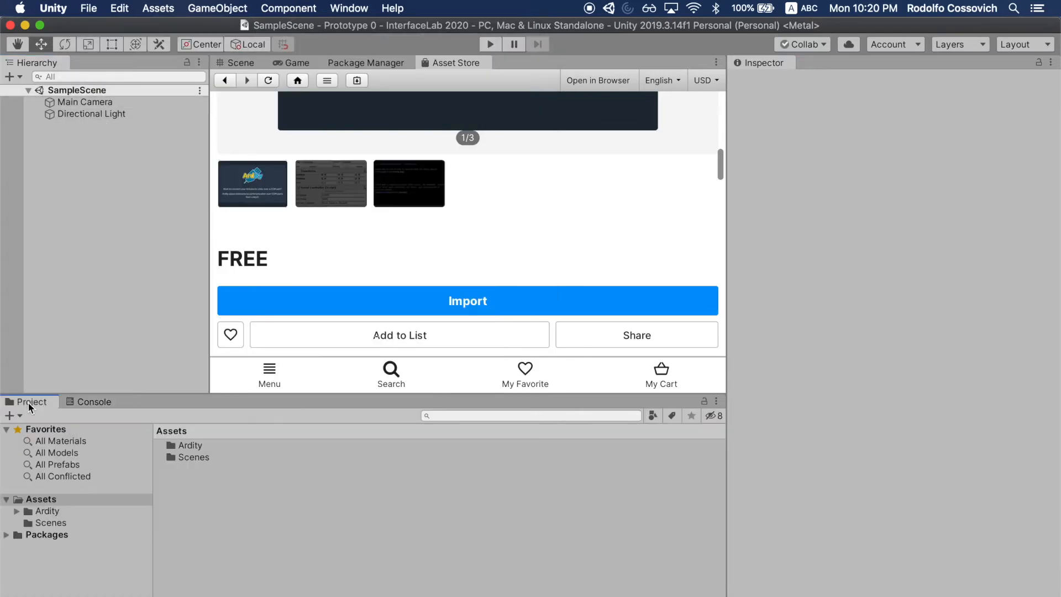
{"action": "left_click", "coordinate": [53, 513]}
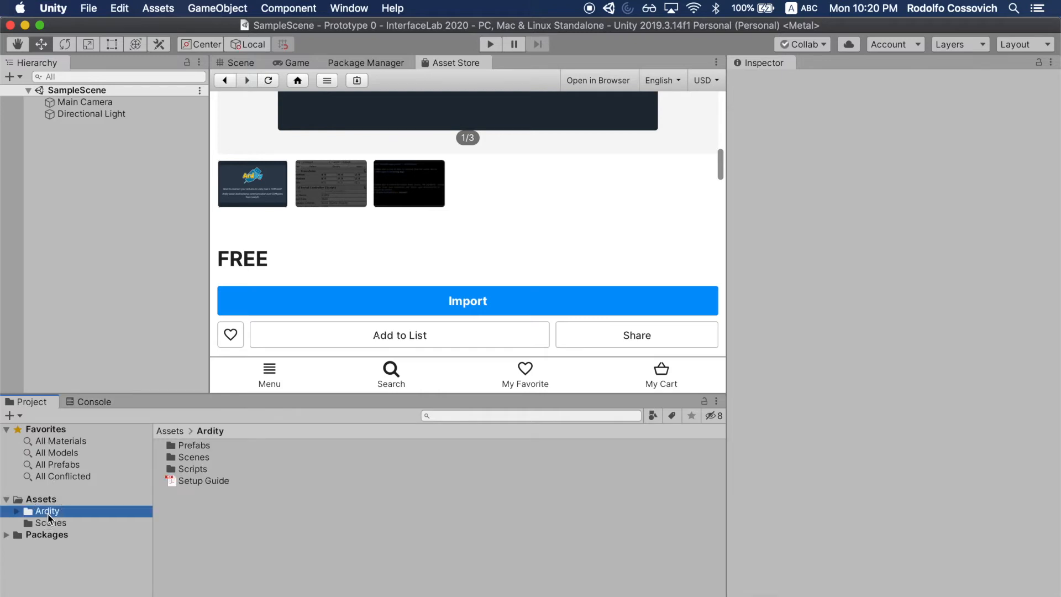
{"action": "left_click", "coordinate": [189, 481]}
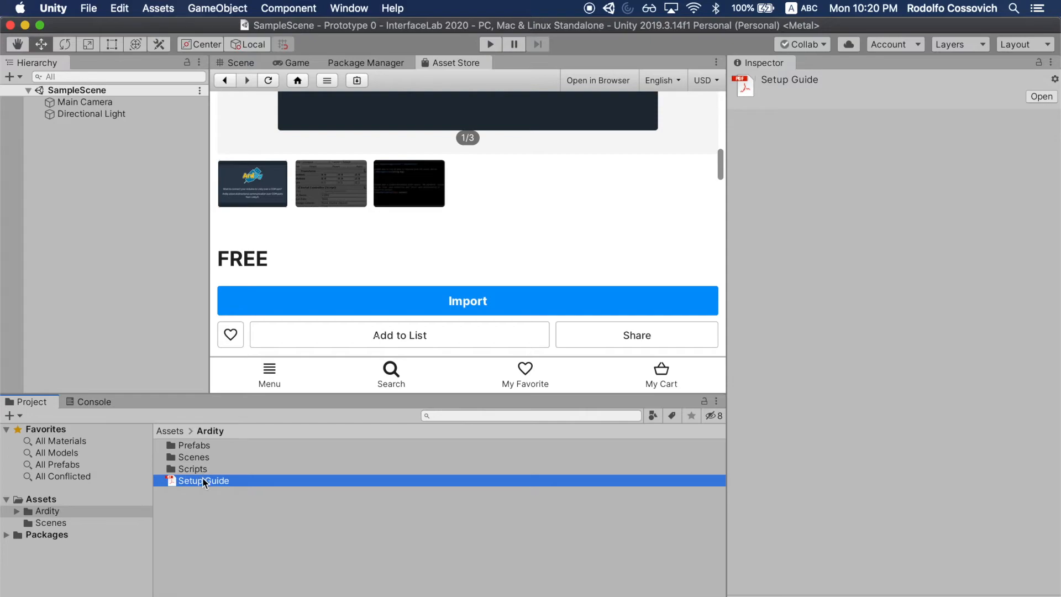
{"action": "double_click", "coordinate": [203, 482]}
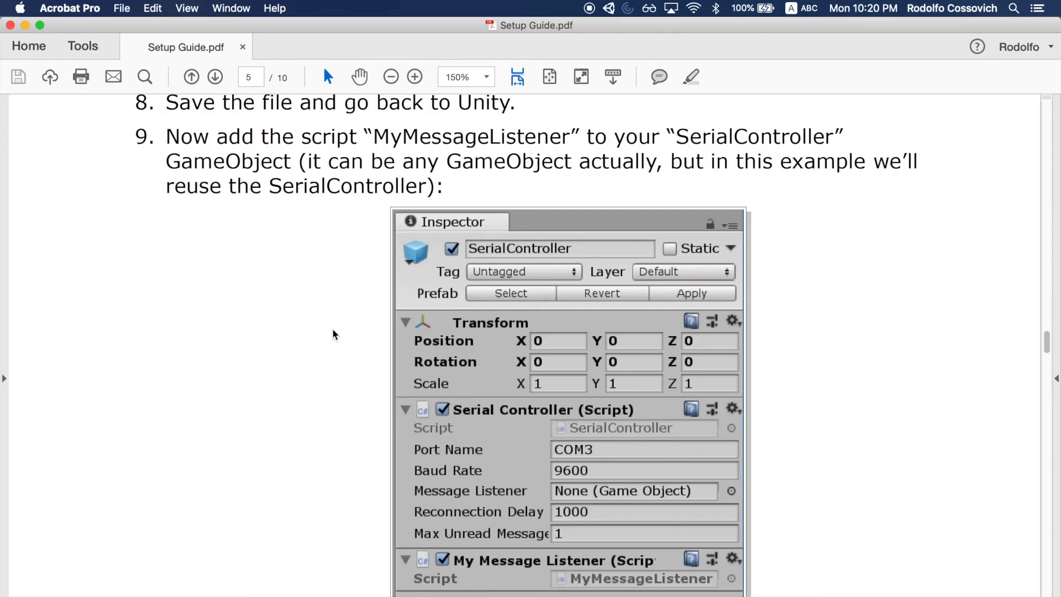
{"action": "scroll", "coordinate": [332, 333], "scroll_direction": "down", "scroll_amount": 10}
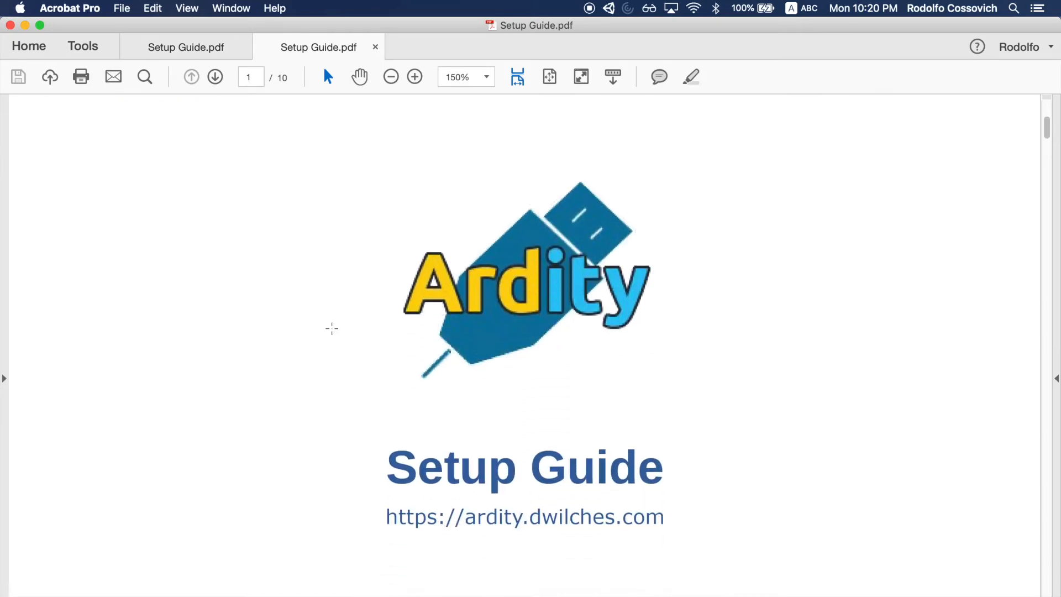
- Cancel the document's content preparation and read the Setup Guide up to the section on adding the SerialController to a GameObject
{"action": "scroll", "coordinate": [331, 333], "scroll_direction": "down", "scroll_amount": 15}
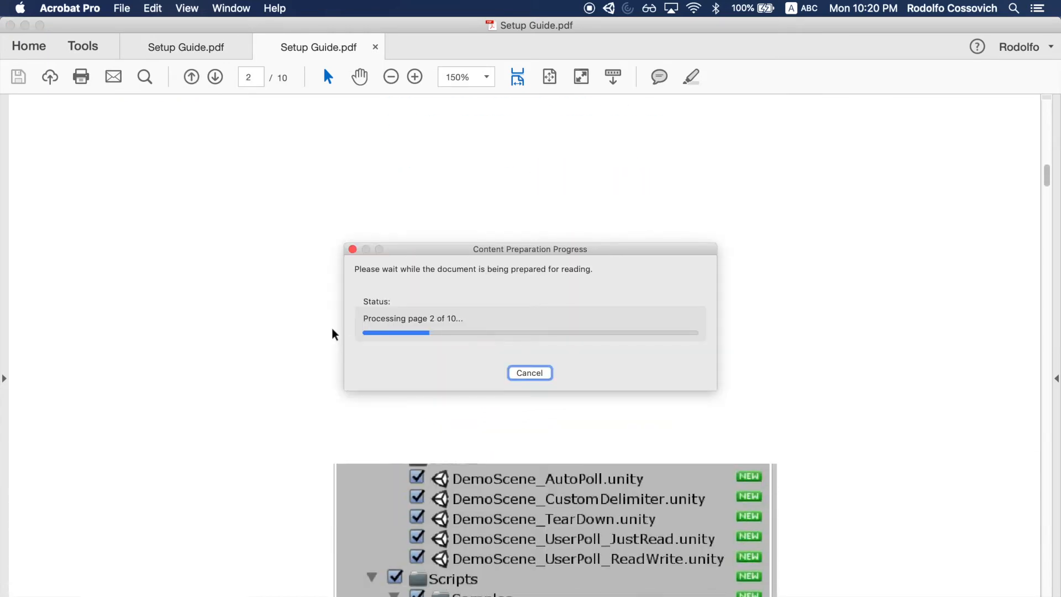
{"action": "left_click", "coordinate": [529, 373]}
{"action": "scroll", "coordinate": [452, 432], "scroll_direction": "down", "scroll_amount": 2}
{"action": "scroll", "coordinate": [452, 431], "scroll_direction": "down", "scroll_amount": 20}
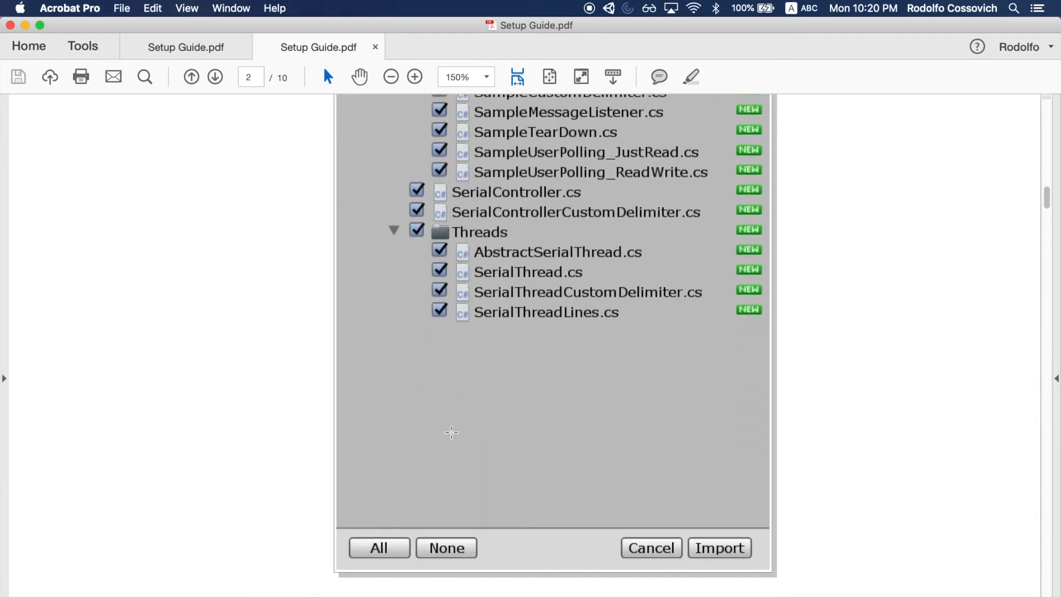
{"action": "scroll", "coordinate": [452, 432], "scroll_direction": "down", "scroll_amount": 20}
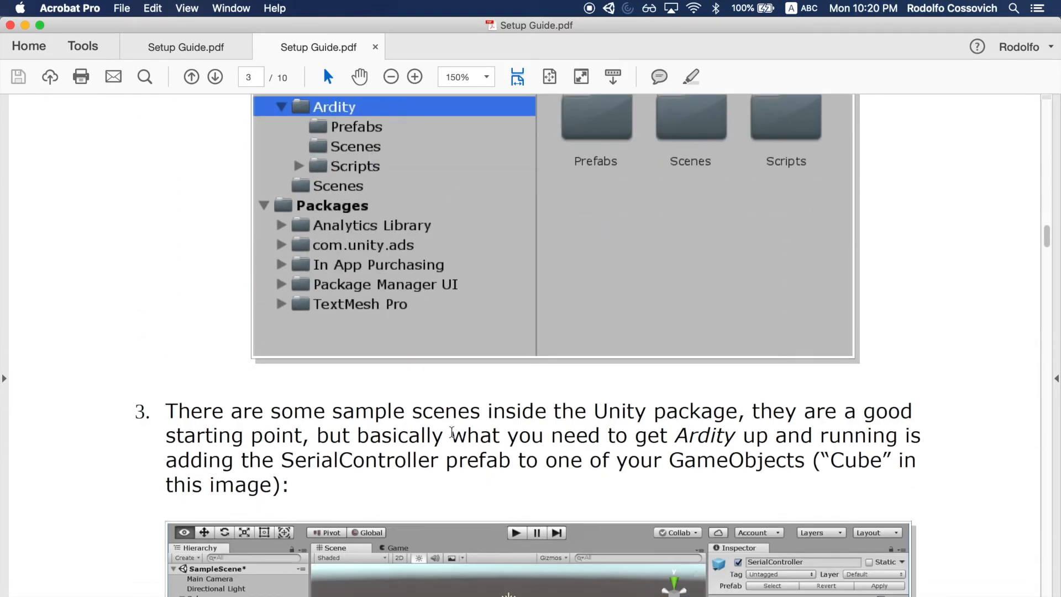
{"action": "scroll", "coordinate": [451, 433], "scroll_direction": "down", "scroll_amount": 1}
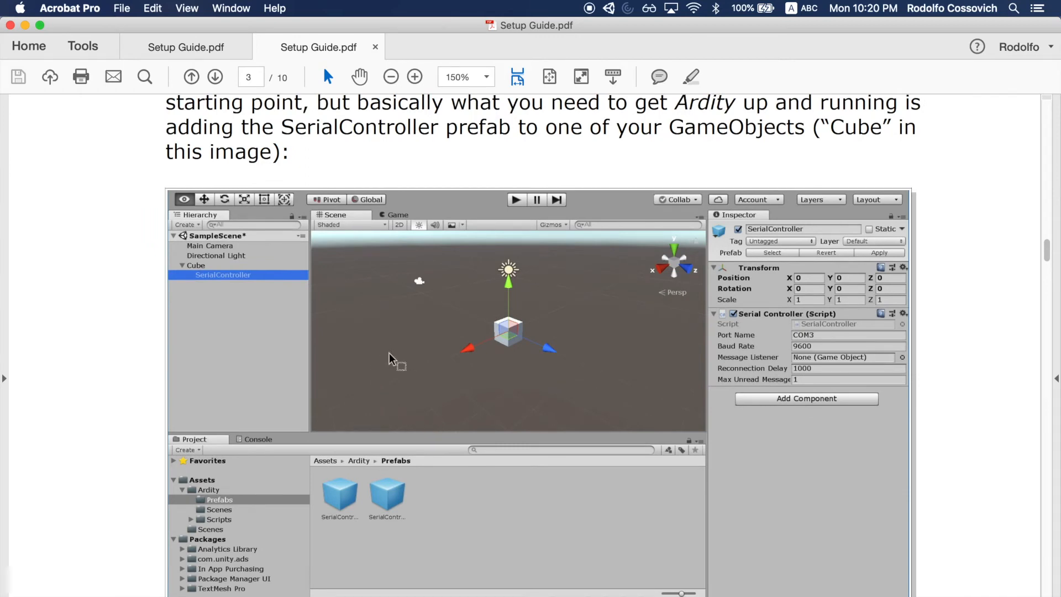
- Switch to Unity and add a 3D Cube to SampleScene
{"action": "key", "text": "super+Tab"}
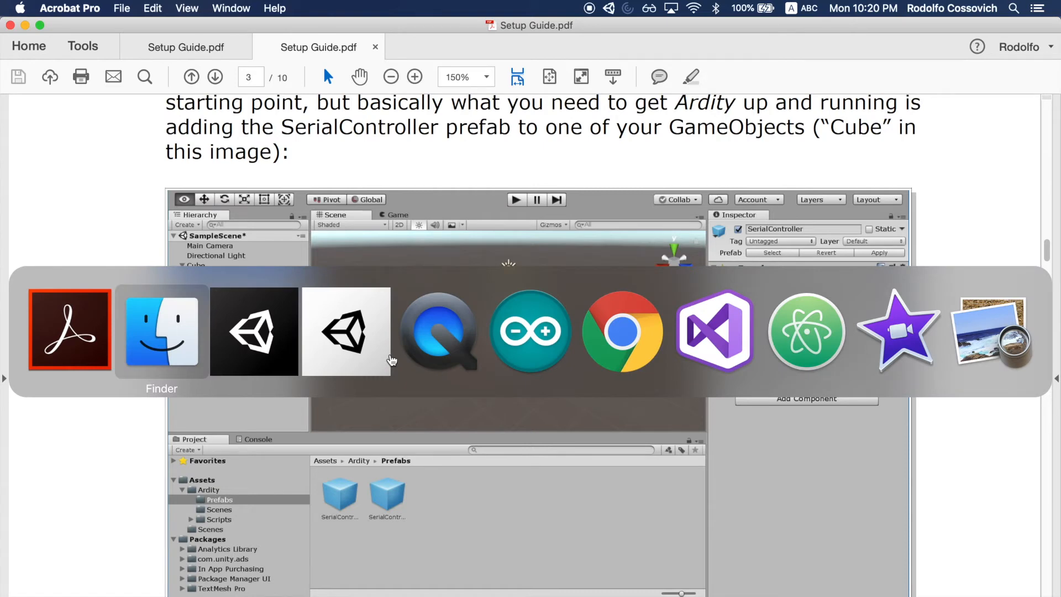
{"action": "key", "text": "super+Tab"}
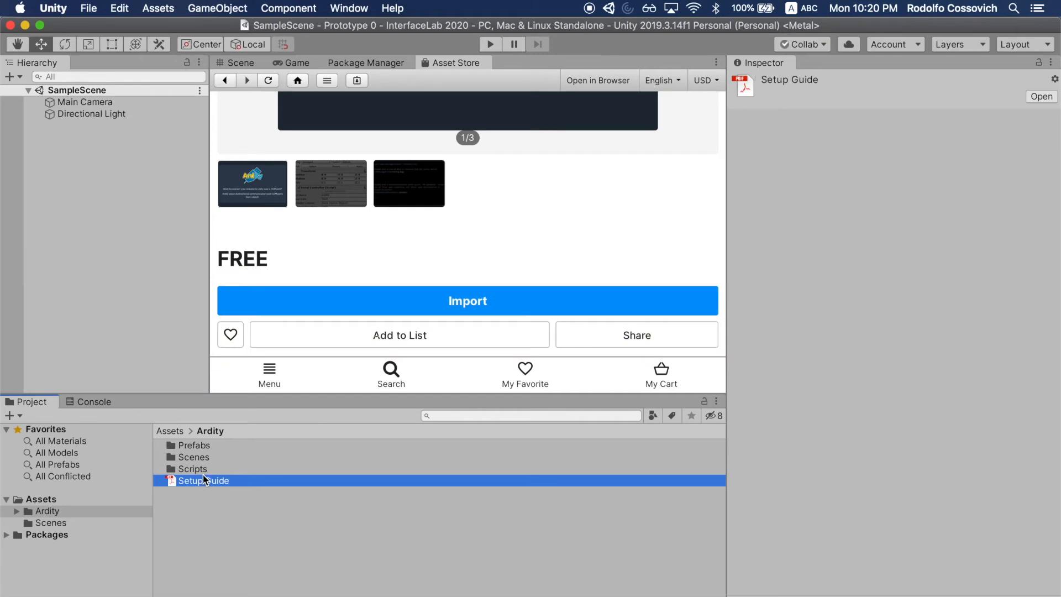
{"action": "left_click", "coordinate": [118, 250]}
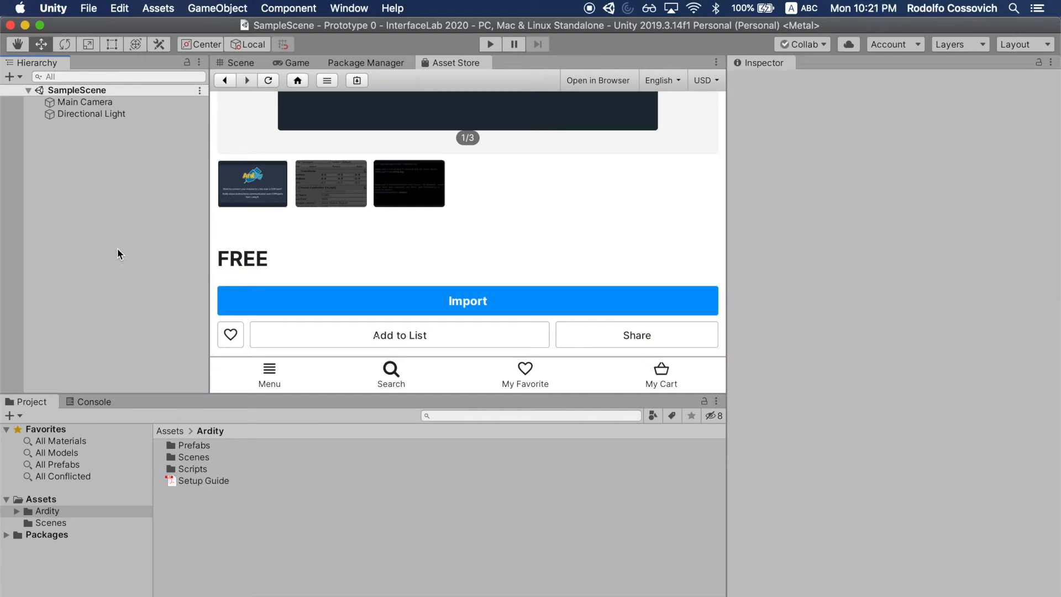
{"action": "right_click", "coordinate": [118, 241]}
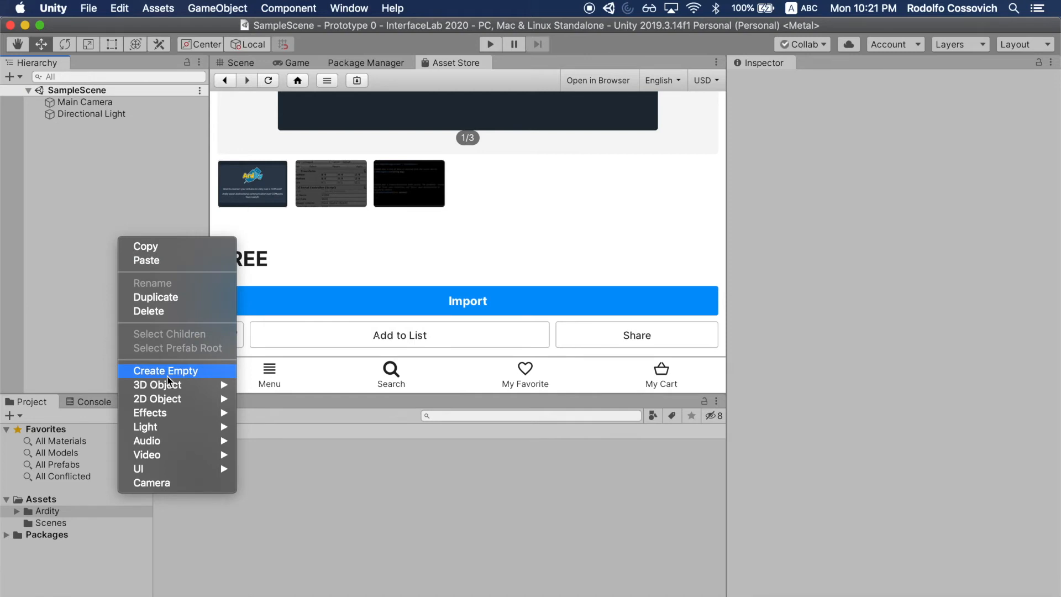
{"action": "mouse_move", "coordinate": [169, 386]}
{"action": "left_click", "coordinate": [151, 201]}
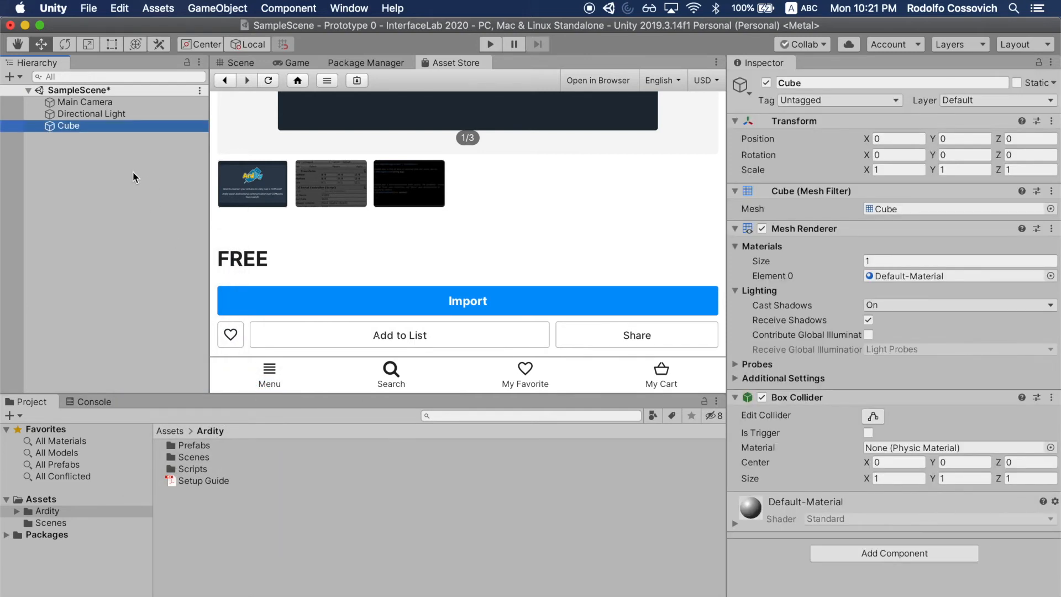
- Show the Scene view and add a 3D Plane to SampleScene
{"action": "left_click", "coordinate": [239, 63]}
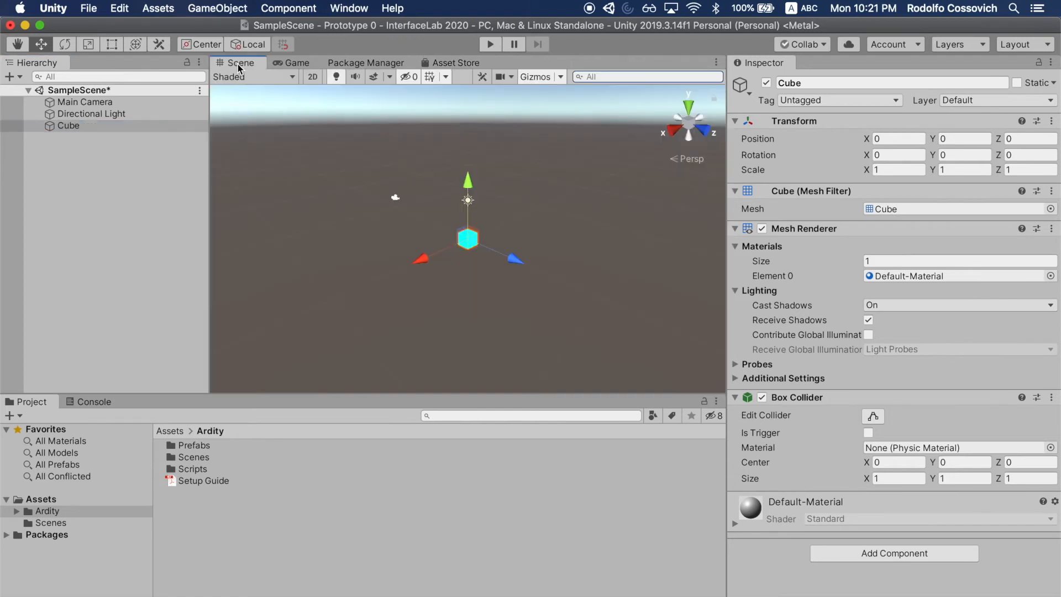
{"action": "right_click", "coordinate": [130, 171]}
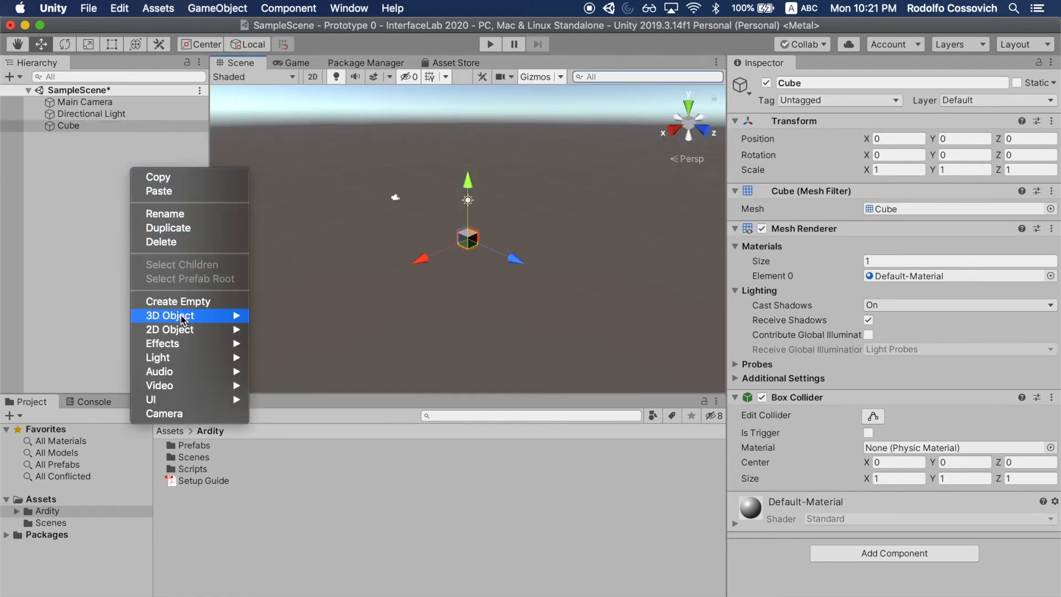
{"action": "mouse_move", "coordinate": [181, 315]}
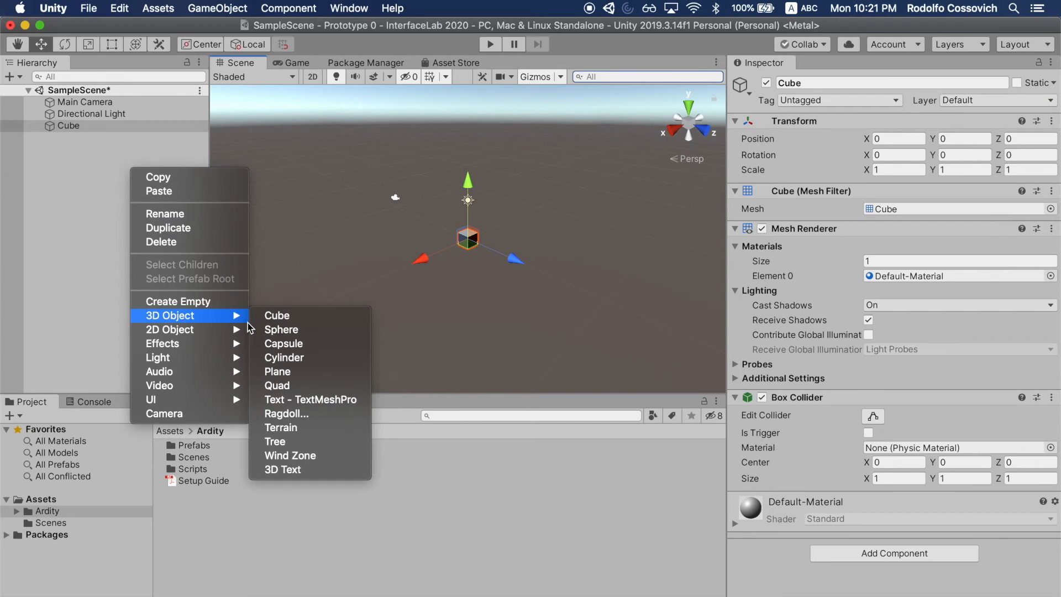
{"action": "left_click", "coordinate": [297, 373]}
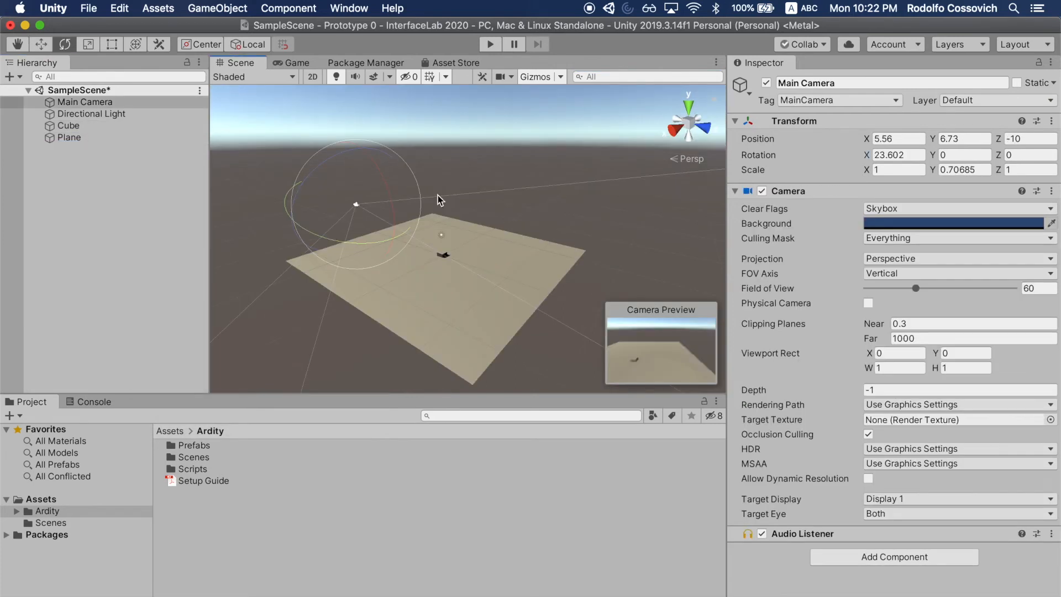
- Set the Main Camera's position to X 0 and Y 10
{"action": "left_click", "coordinate": [965, 139]}
{"action": "type", "text": "0"}
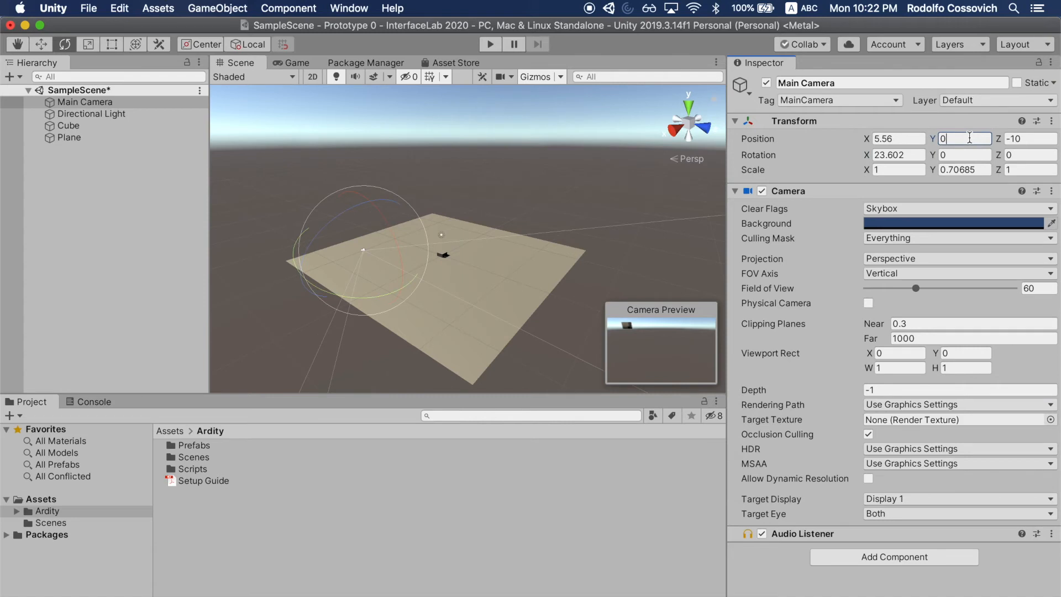
{"action": "key", "text": "super+z"}
{"action": "type", "text": "10"}
{"action": "left_click_drag", "start_coordinate": [961, 138], "coordinate": [853, 138]}
{"action": "type", "text": "0"}
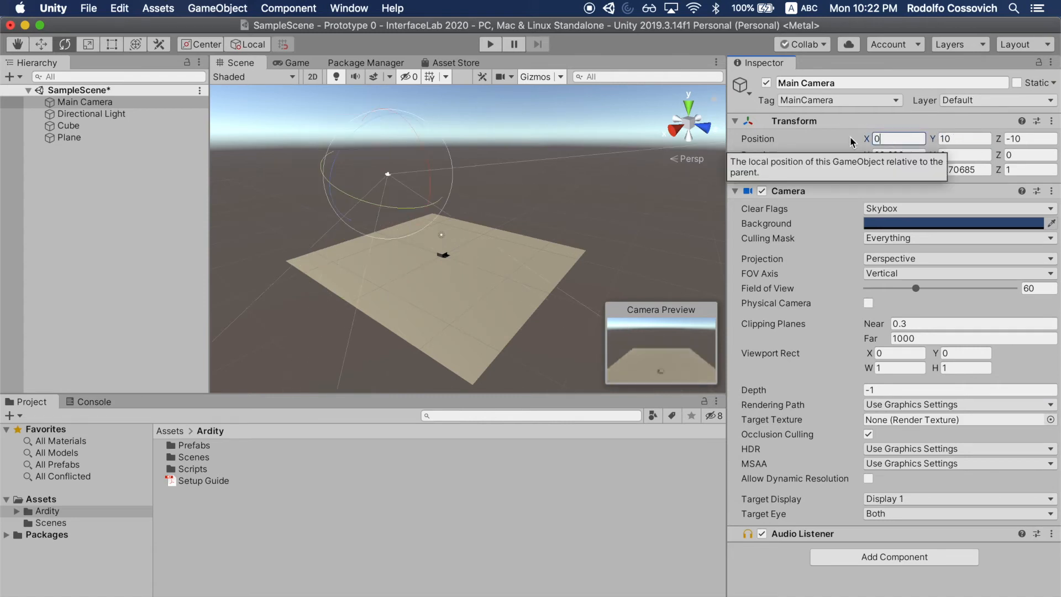
- Tilt the Main Camera down to an X rotation of about 32 degrees and clear the selection
{"action": "left_click_drag", "start_coordinate": [430, 182], "coordinate": [432, 207]}
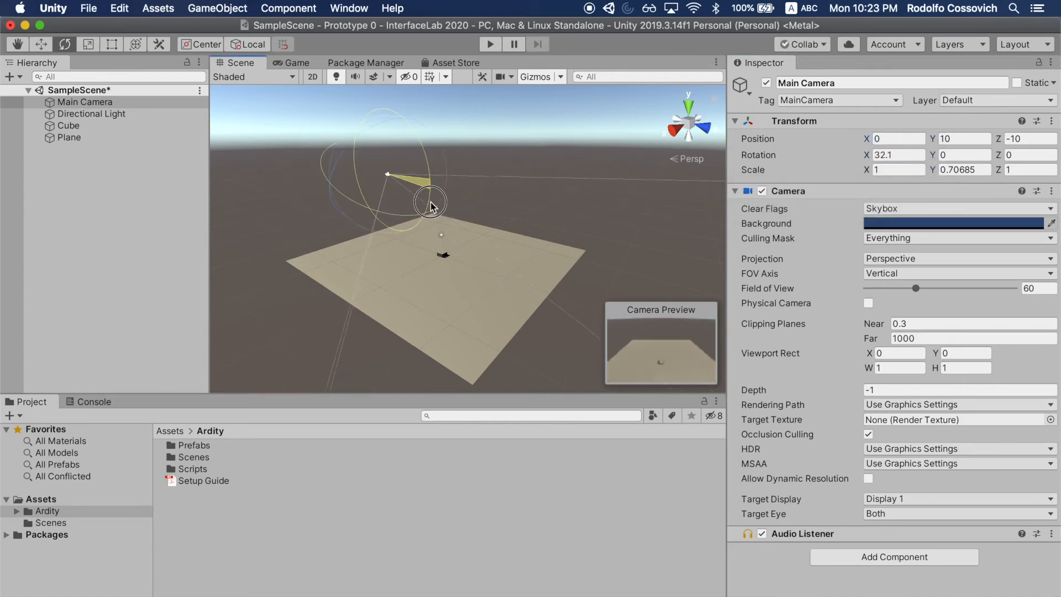
{"action": "left_click", "coordinate": [535, 181]}
{"action": "left_click", "coordinate": [446, 255]}
{"action": "left_click", "coordinate": [97, 238]}
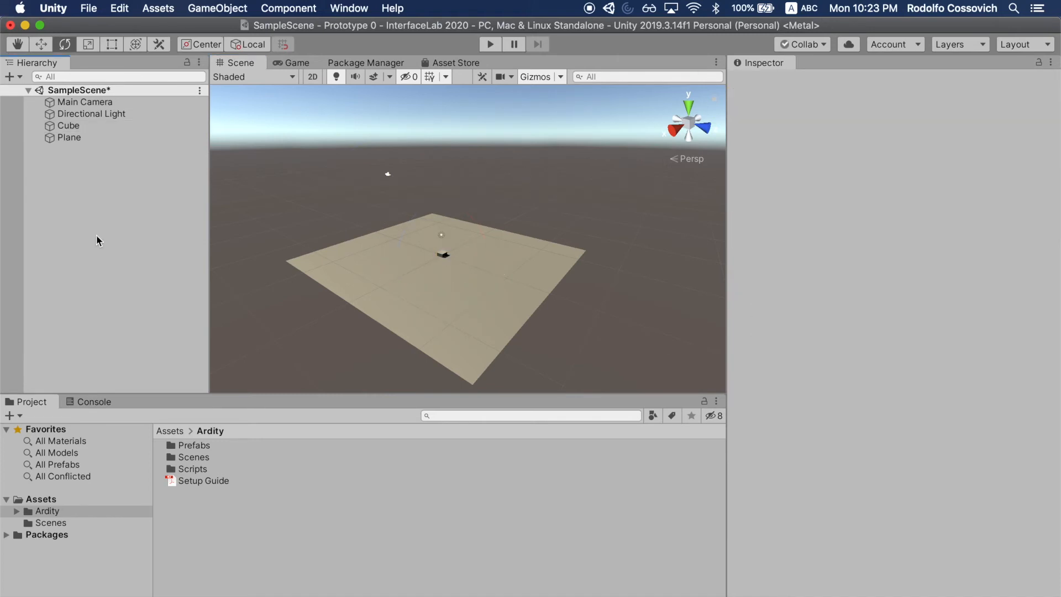
- Attach the SerialController script from Ardity's Scripts folder to the Cube, adding the component twice
{"action": "left_click", "coordinate": [63, 513]}
{"action": "left_click", "coordinate": [16, 511]}
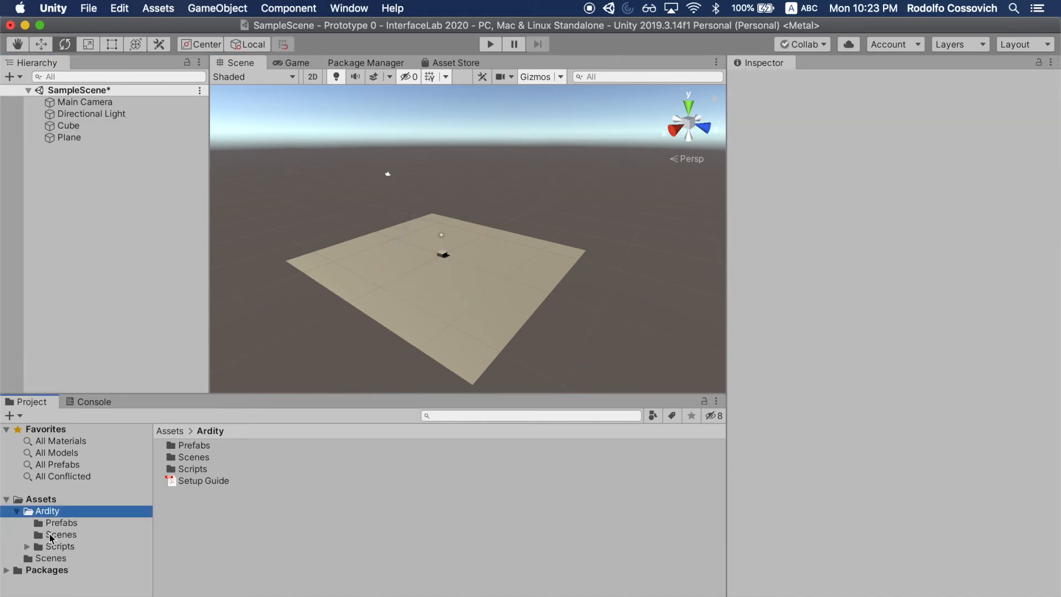
{"action": "left_click", "coordinate": [55, 546]}
{"action": "left_click", "coordinate": [207, 458]}
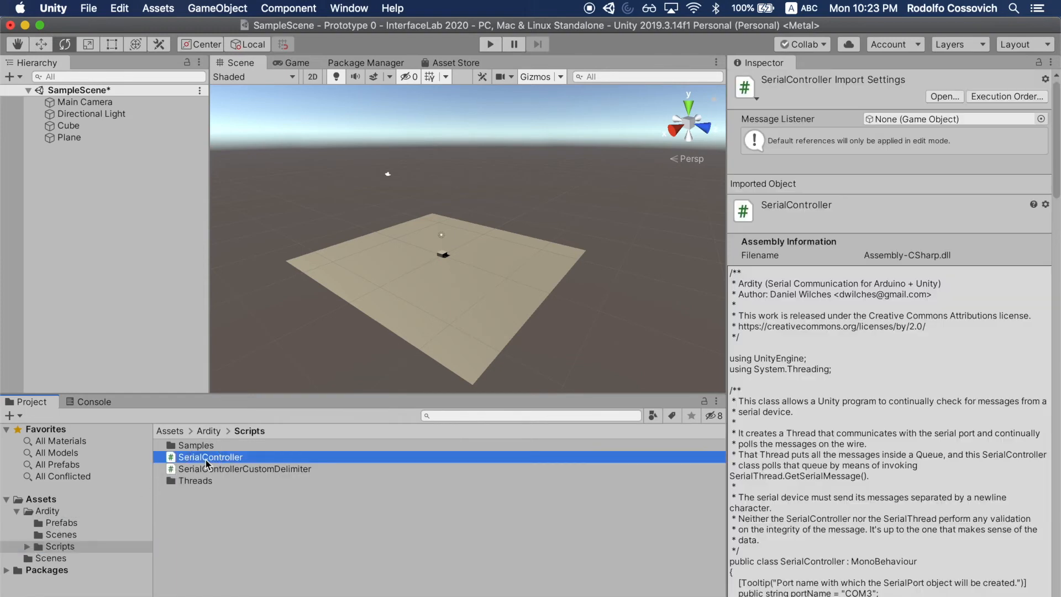
{"action": "left_click_drag", "start_coordinate": [243, 458], "coordinate": [75, 131]}
{"action": "left_click_drag", "start_coordinate": [200, 459], "coordinate": [74, 128]}
- Switch to the Arduino IDE and look up the serial port and board type of the connected Arduino
{"action": "scroll", "coordinate": [821, 409], "scroll_direction": "down", "scroll_amount": 5}
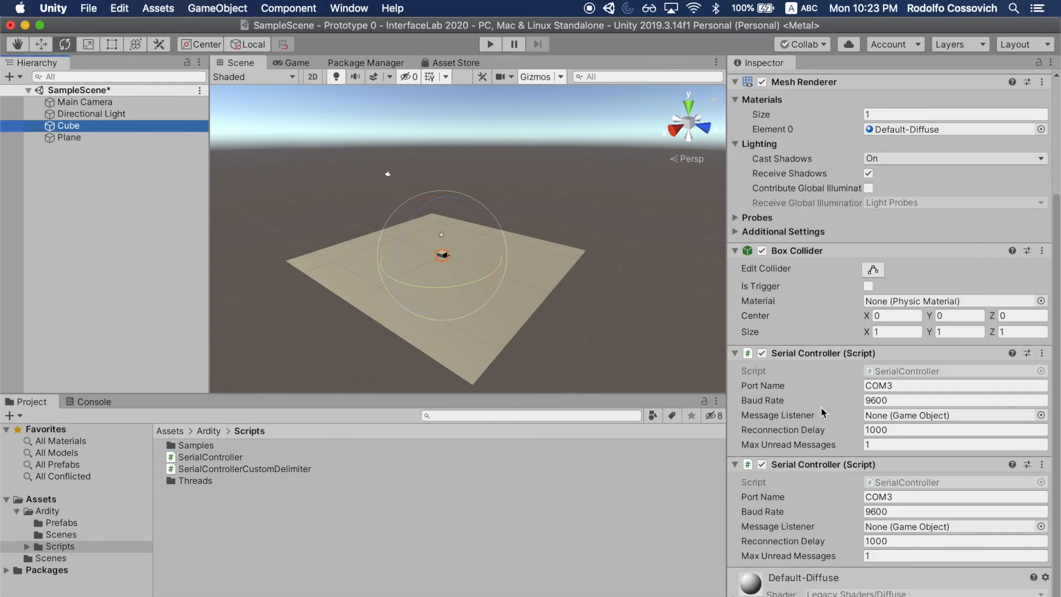
{"action": "left_click", "coordinate": [864, 385]}
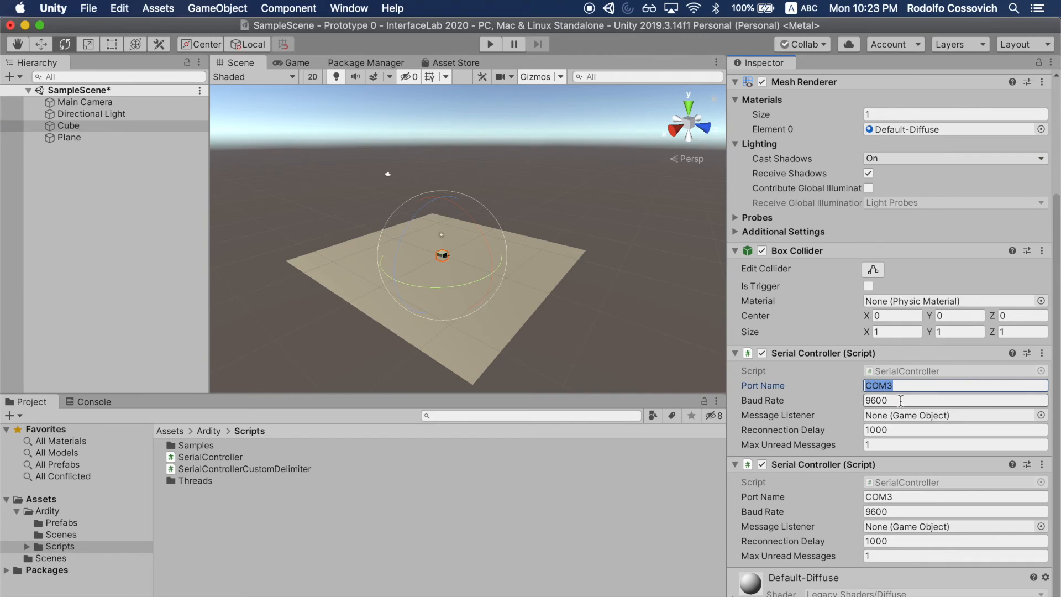
{"action": "key", "text": "super+Tab"}
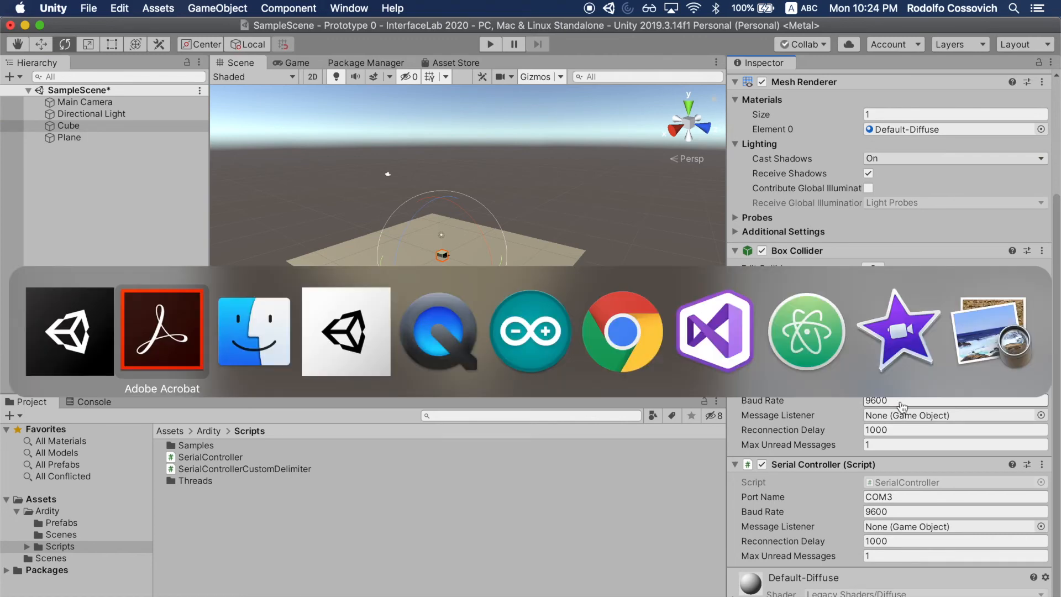
{"action": "key", "text": "super+Tab"}
{"action": "key", "text": "super+Tab"}
{"action": "key", "text": "super+Tab"}
{"action": "key", "text": "super+Tab"}
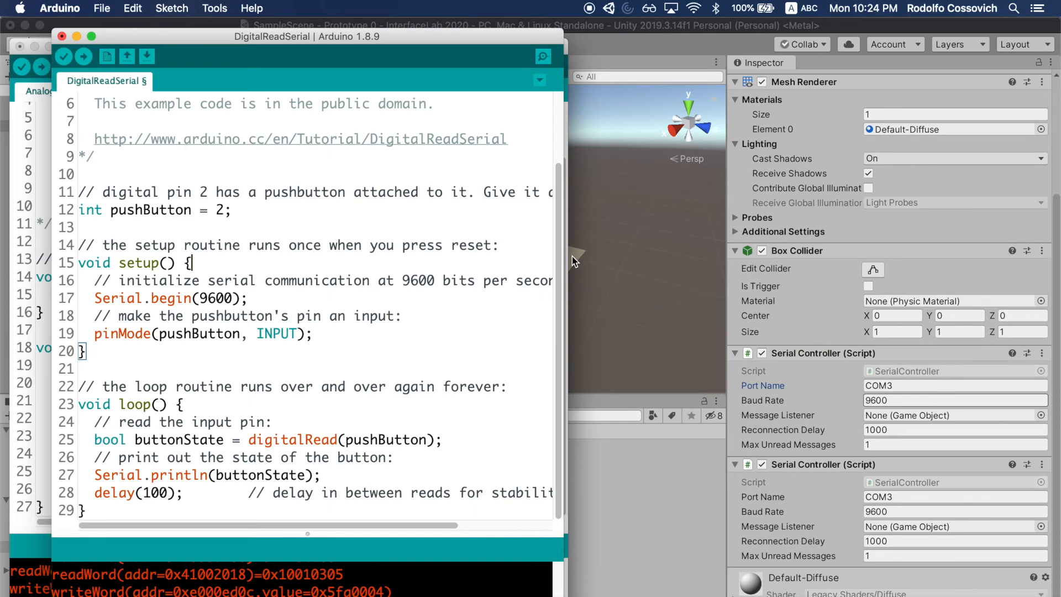
{"action": "left_click", "coordinate": [215, 13]}
{"action": "mouse_move", "coordinate": [227, 158]}
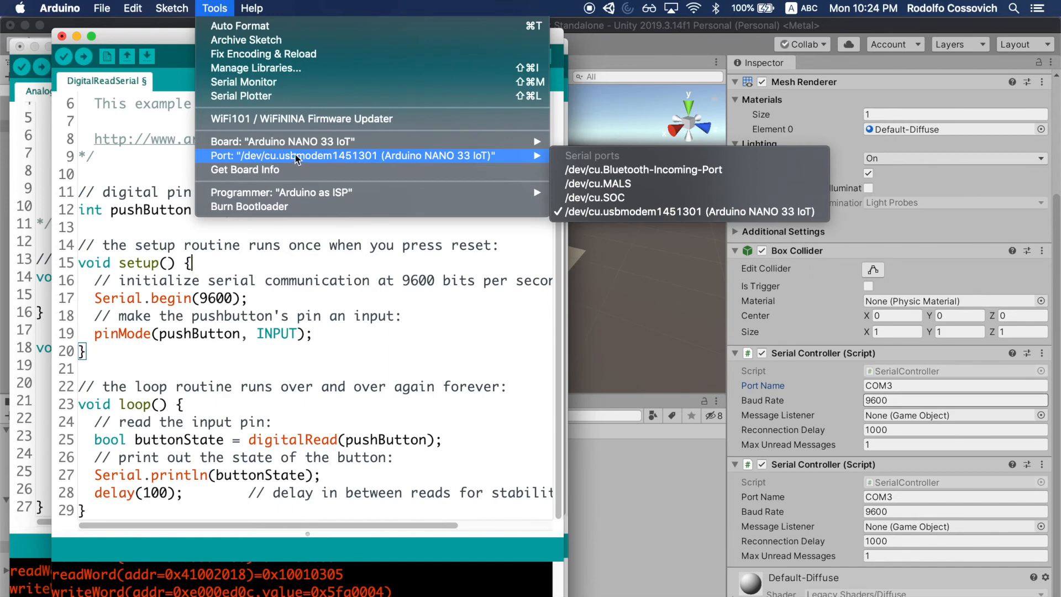
{"action": "mouse_move", "coordinate": [387, 147]}
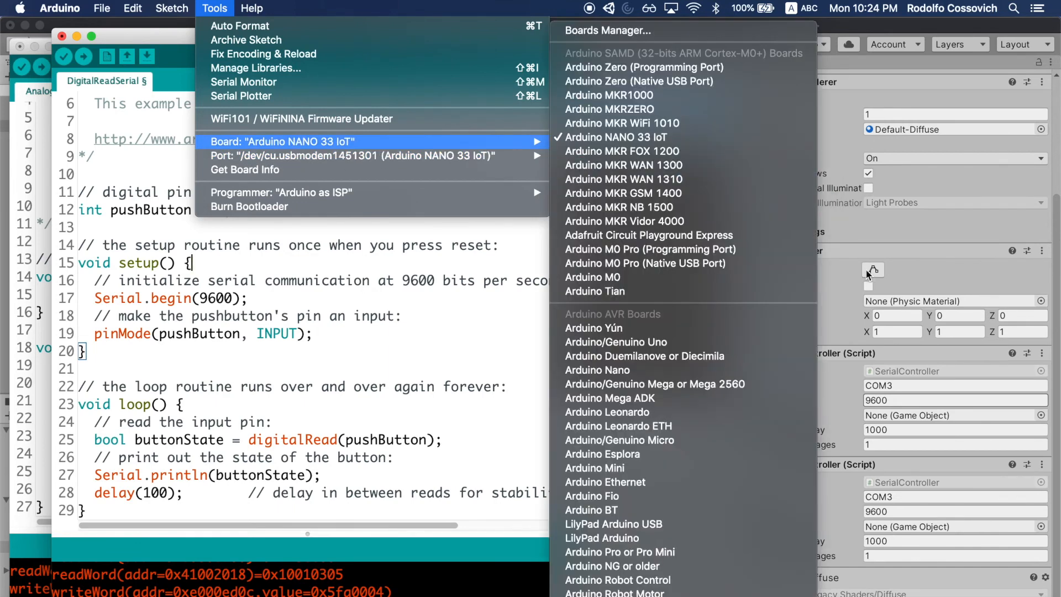
- Switch back to Unity and enter /dev/cu.usbmodem as the port name of the Cube's first Serial Controller
{"action": "left_click", "coordinate": [907, 385]}
{"action": "type", "text": "/dev/cu"}
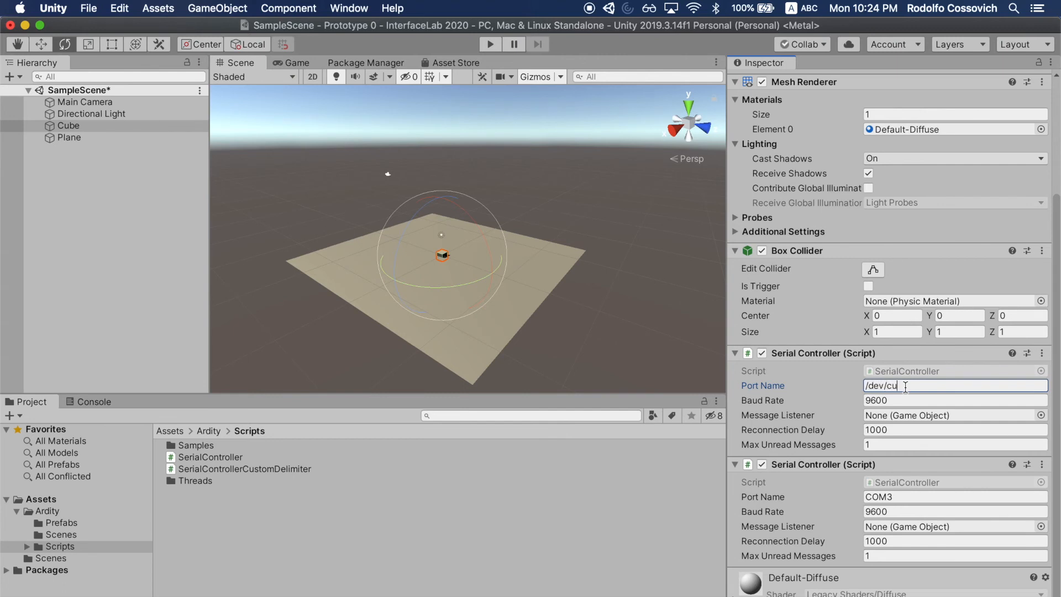
{"action": "type", "text": ".usbmodem"}
- Look up the port's number in the Arduino IDE and append 14513101 to the first Serial Controller's port name in Unity
{"action": "key", "text": "super+Tab"}
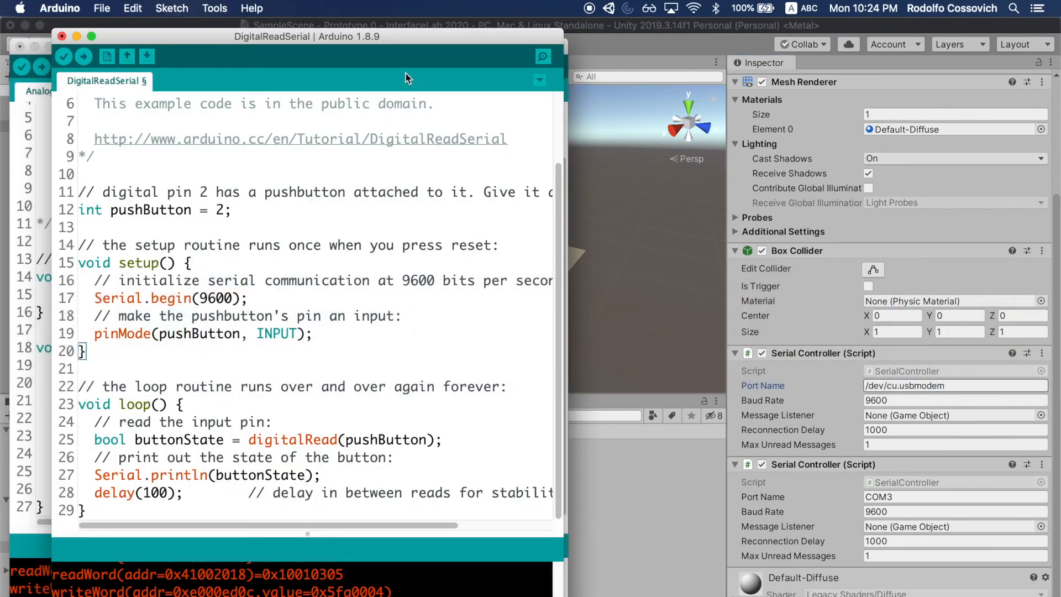
{"action": "left_click", "coordinate": [215, 7]}
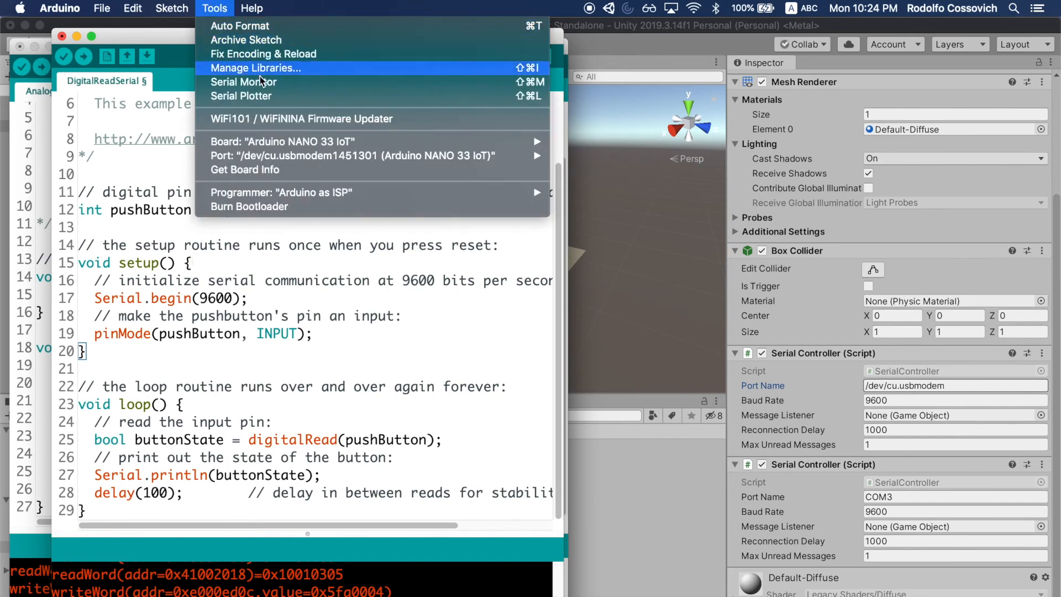
{"action": "mouse_move", "coordinate": [282, 157]}
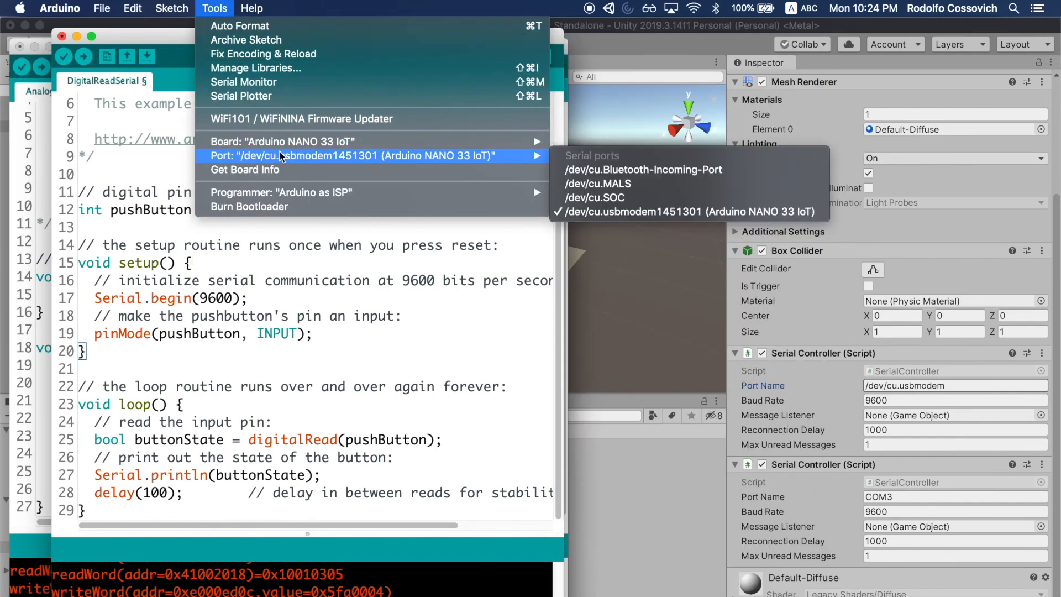
{"action": "key", "text": "super+Tab"}
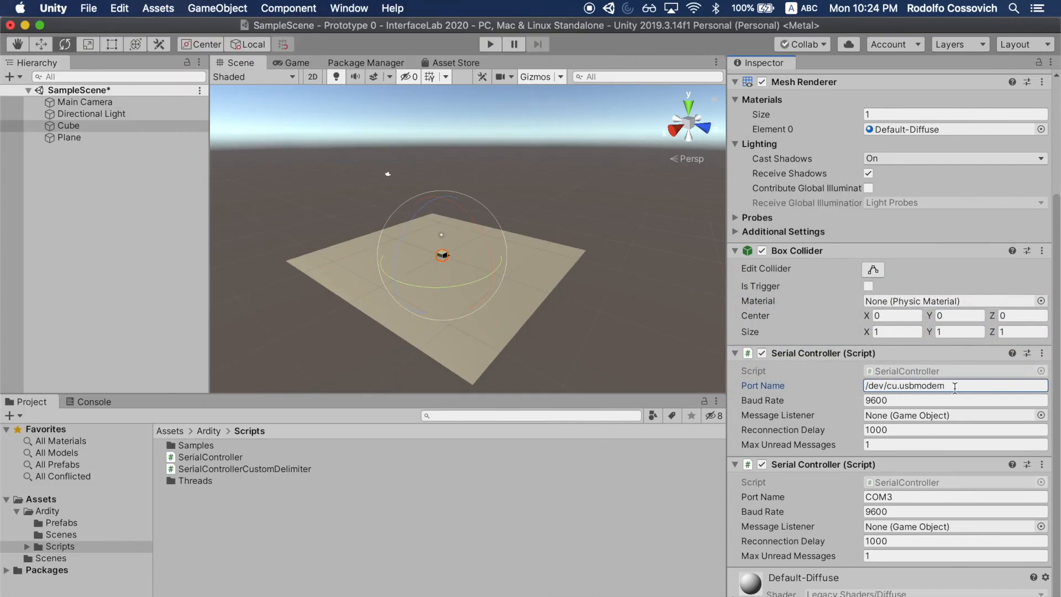
{"action": "left_click", "coordinate": [956, 387]}
{"action": "left_click", "coordinate": [956, 388]}
{"action": "type", "text": "14113101"}
- Check the port again in the Arduino IDE and correct the first Serial Controller's port name in Unity to /dev/cu.usbmodem1451301
{"action": "key", "text": "super+Tab"}
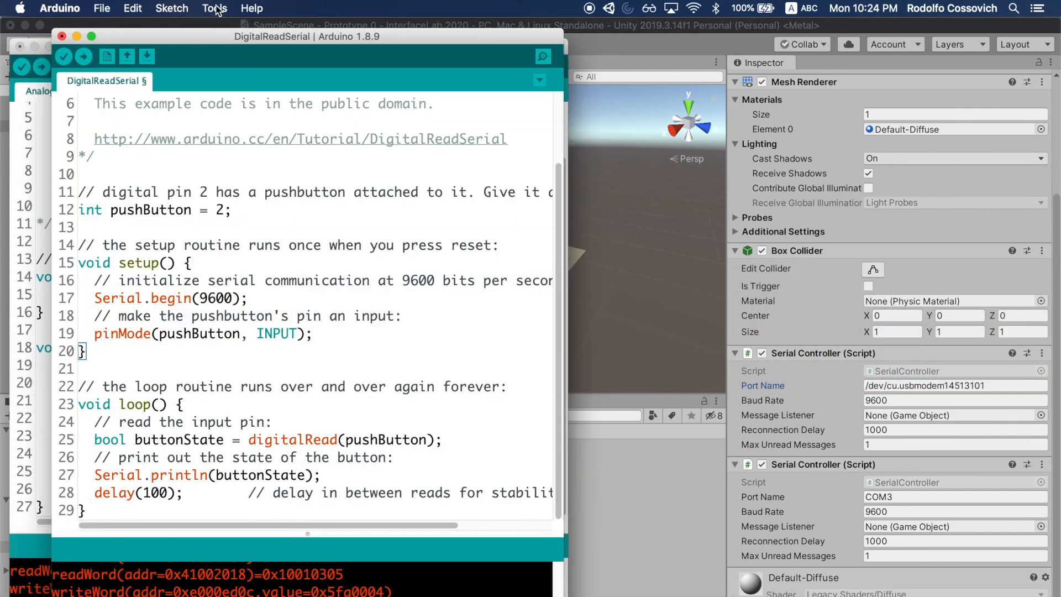
{"action": "left_click", "coordinate": [214, 8]}
{"action": "mouse_move", "coordinate": [284, 157]}
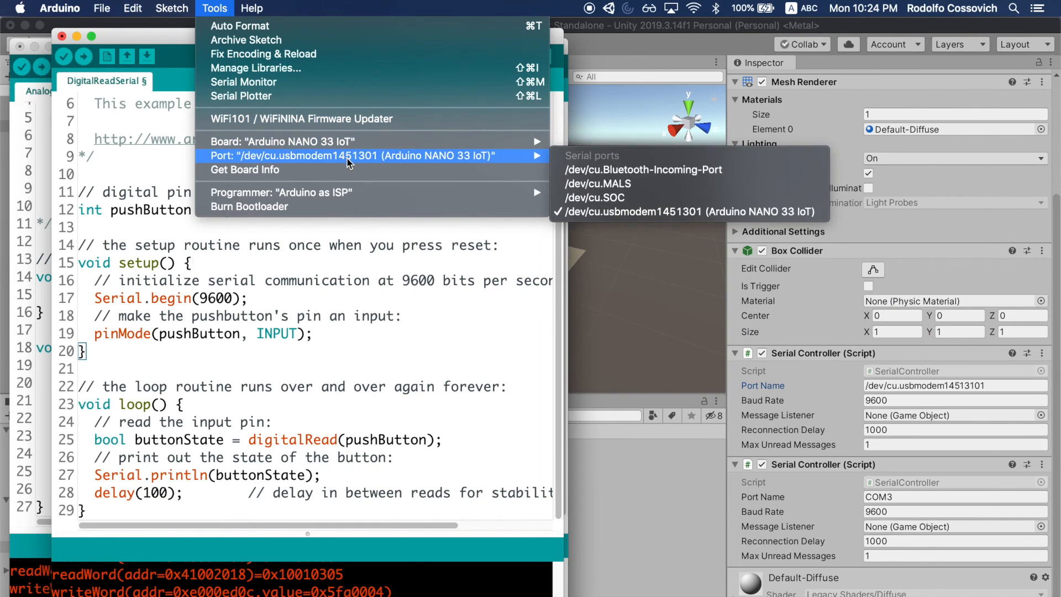
{"action": "left_click", "coordinate": [964, 387]}
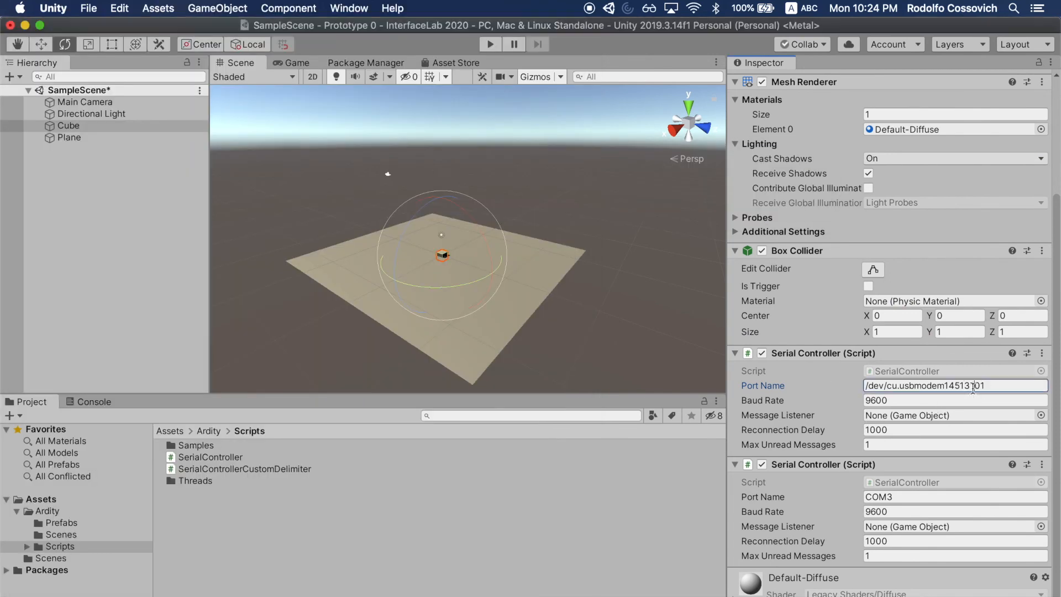
{"action": "left_click", "coordinate": [967, 387]}
{"action": "left_click", "coordinate": [967, 386]}
{"action": "key", "text": "BackSpace"}
- Remove the second Serial Controller component, the one with port COM3, from the Cube
{"action": "left_click", "coordinate": [837, 486]}
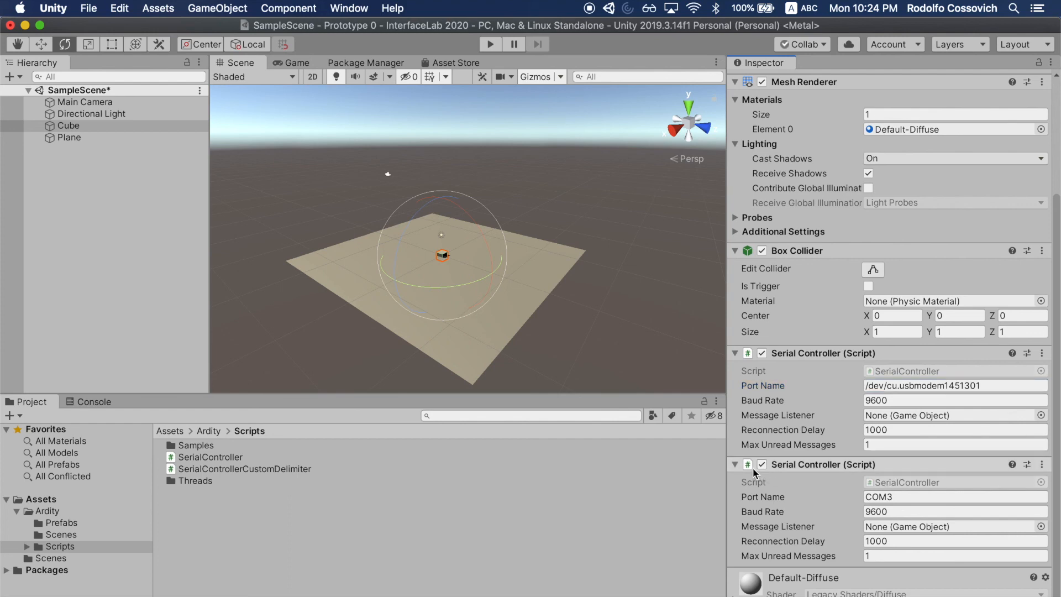
{"action": "right_click", "coordinate": [1020, 470]}
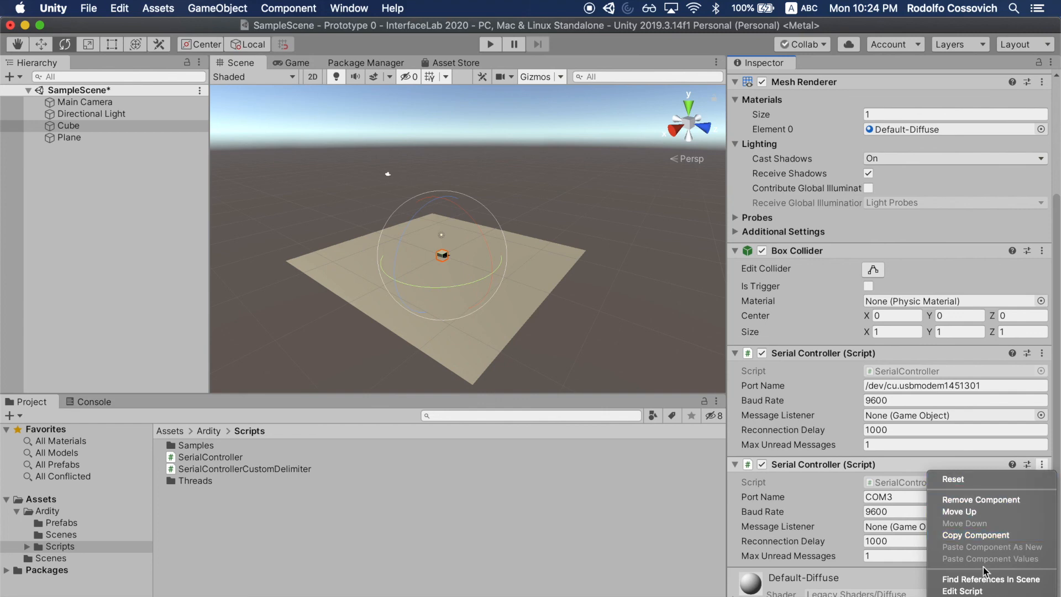
{"action": "left_click", "coordinate": [973, 501]}
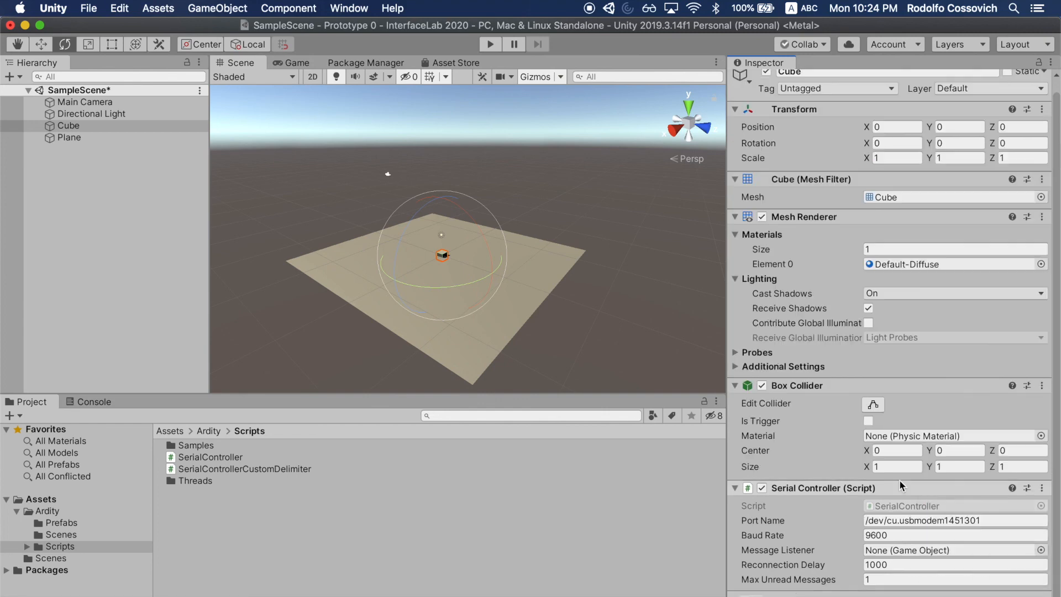
- Run the scene in Play mode and display the warning messages in the Console
{"action": "left_click", "coordinate": [491, 44]}
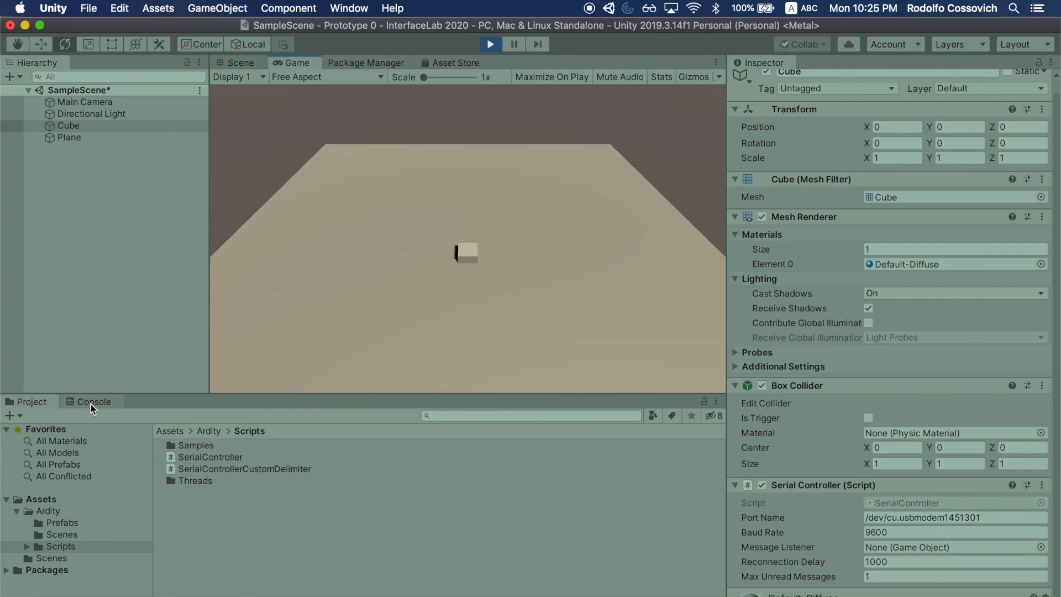
{"action": "left_click", "coordinate": [91, 404]}
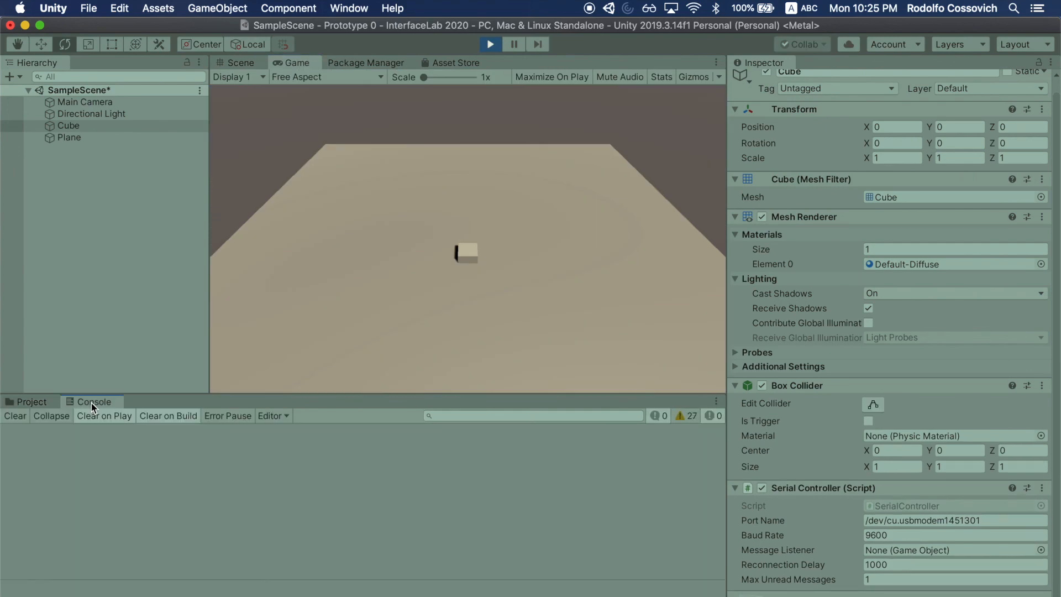
{"action": "left_click", "coordinate": [685, 417]}
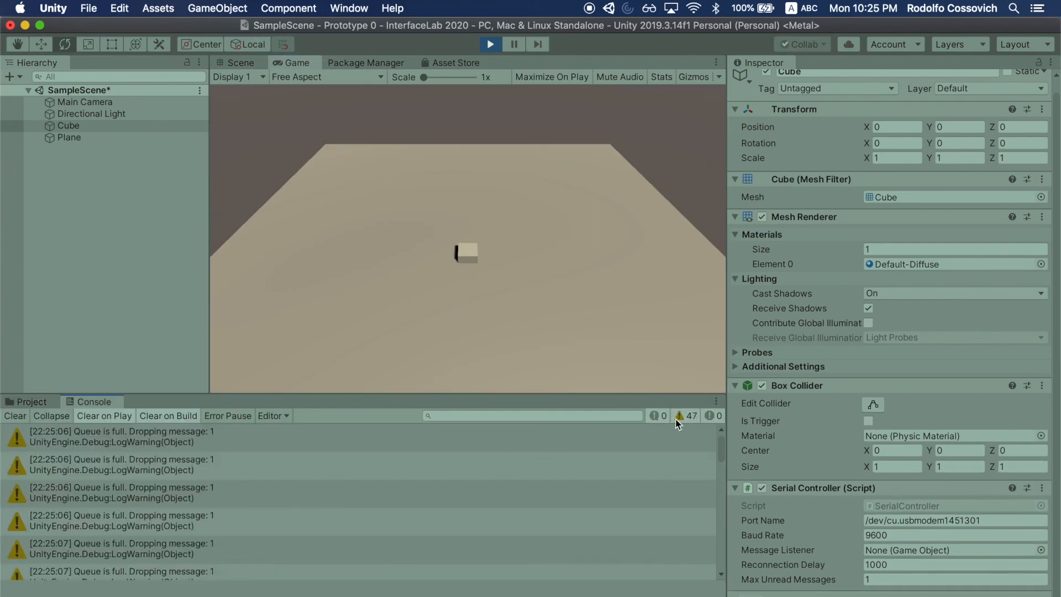